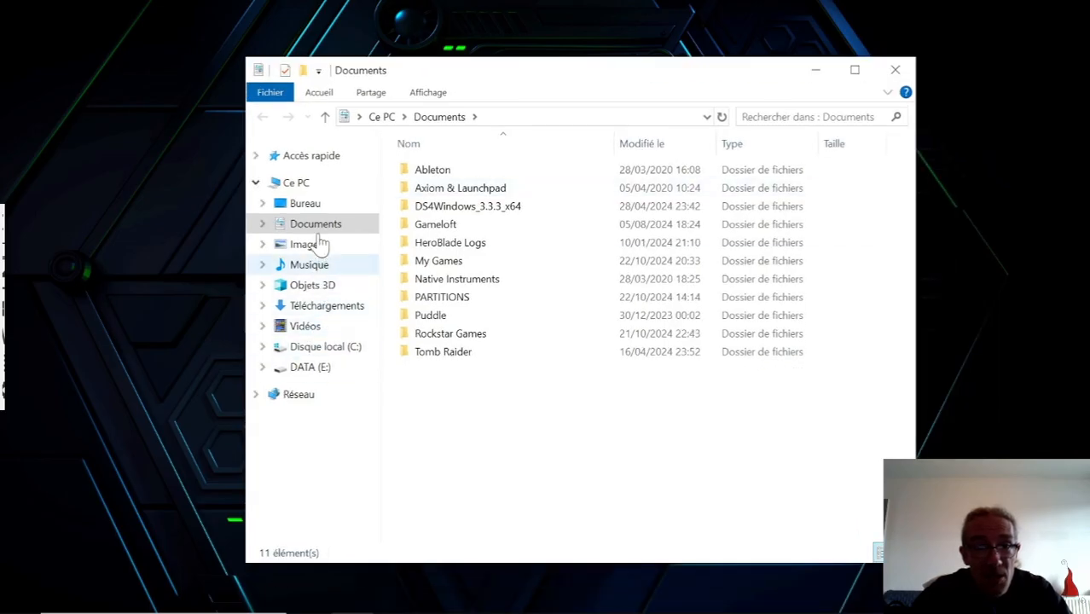
Create a shortcut to Ce PC on the desktop from the file explorer's top-level Bureau location and minimise the explorer window
left_click(305, 187)
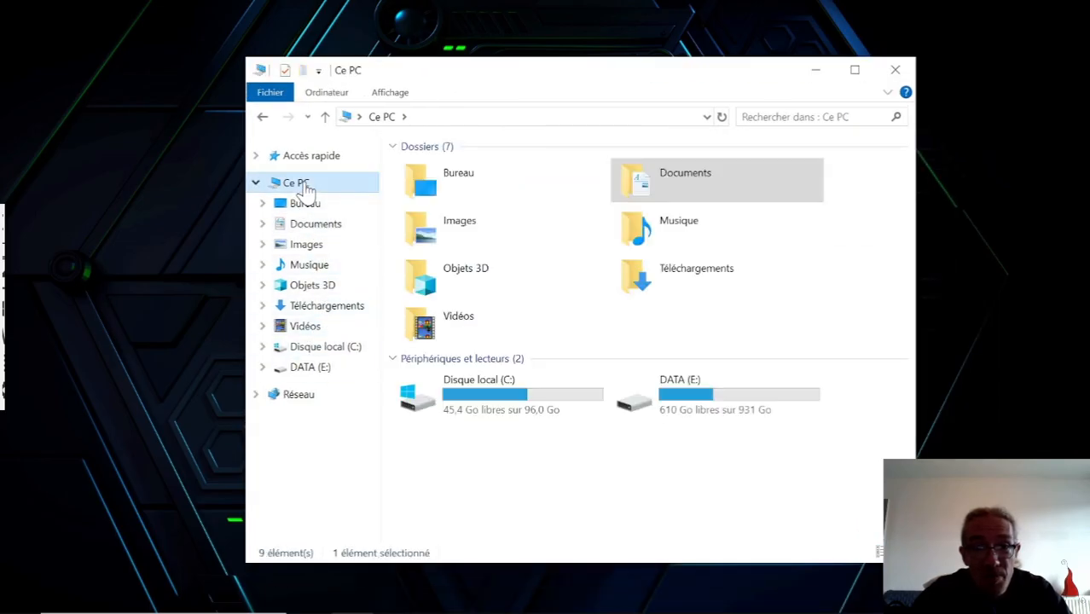
left_click(325, 117)
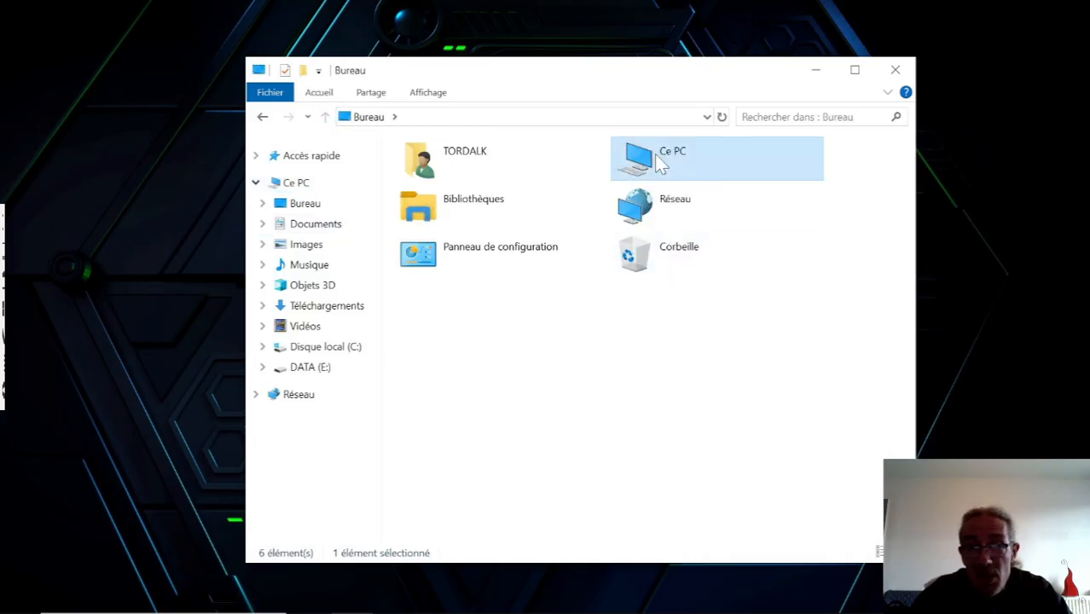
left_click_drag(654, 154, 194, 151)
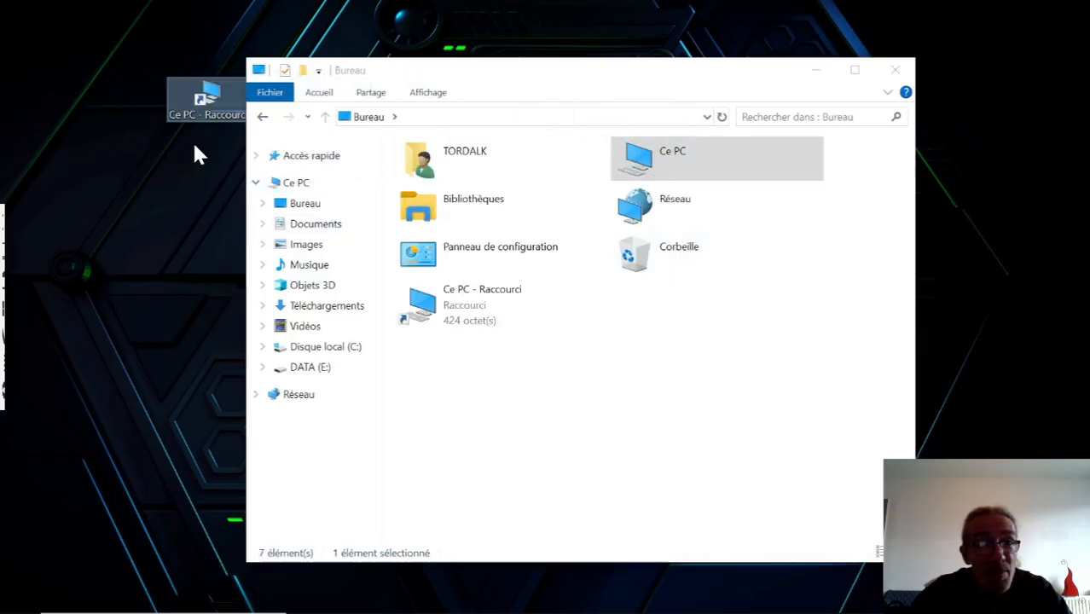
left_click(815, 71)
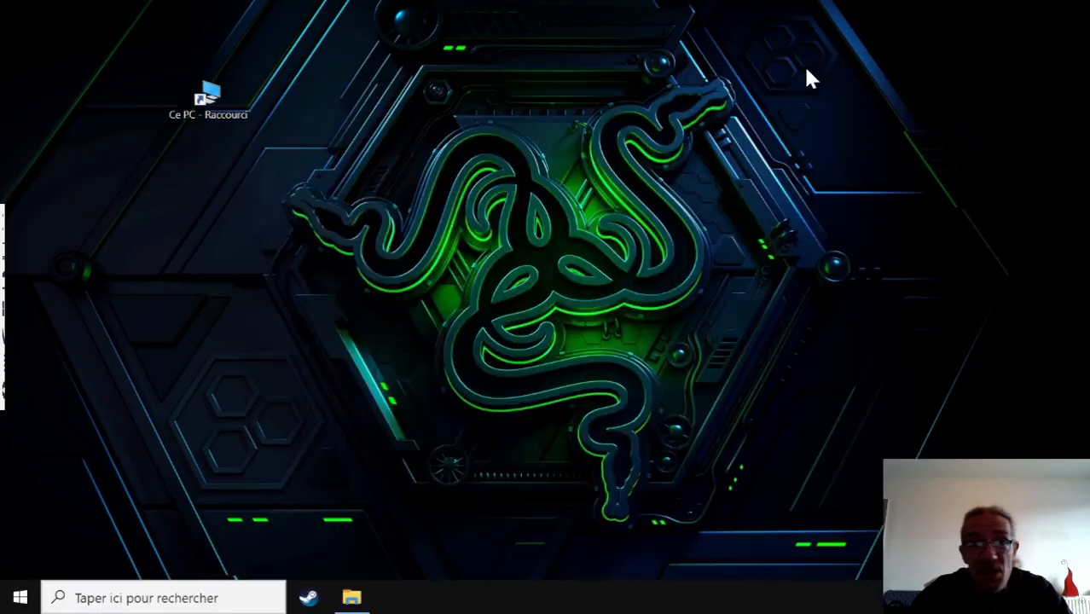
Rename the new desktop shortcut as "Ce PC" and place it in the upper-left corner of the desktop
right_click(227, 117)
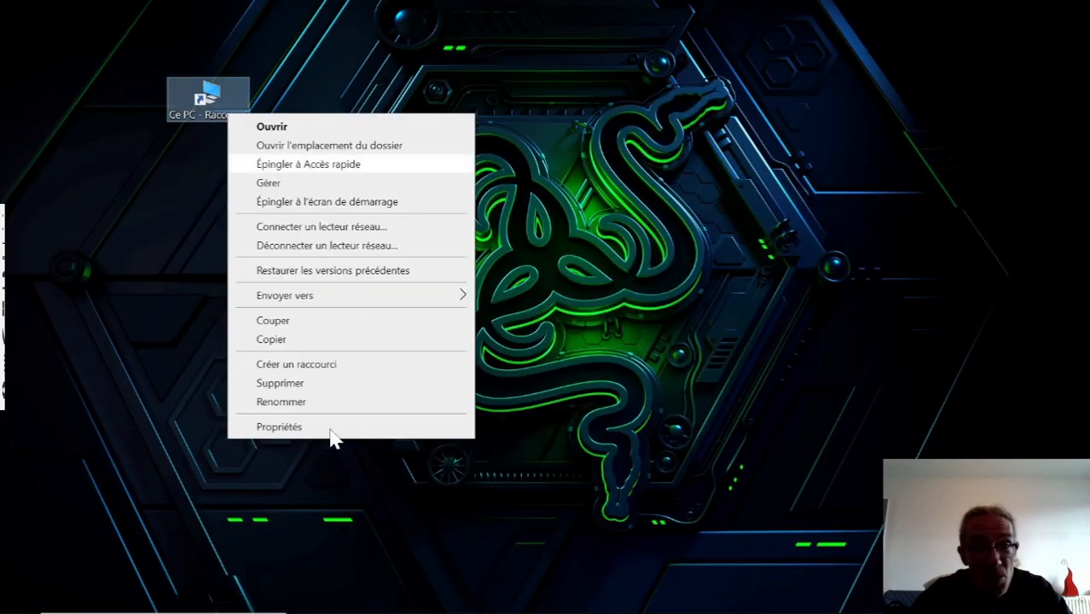
left_click(291, 403)
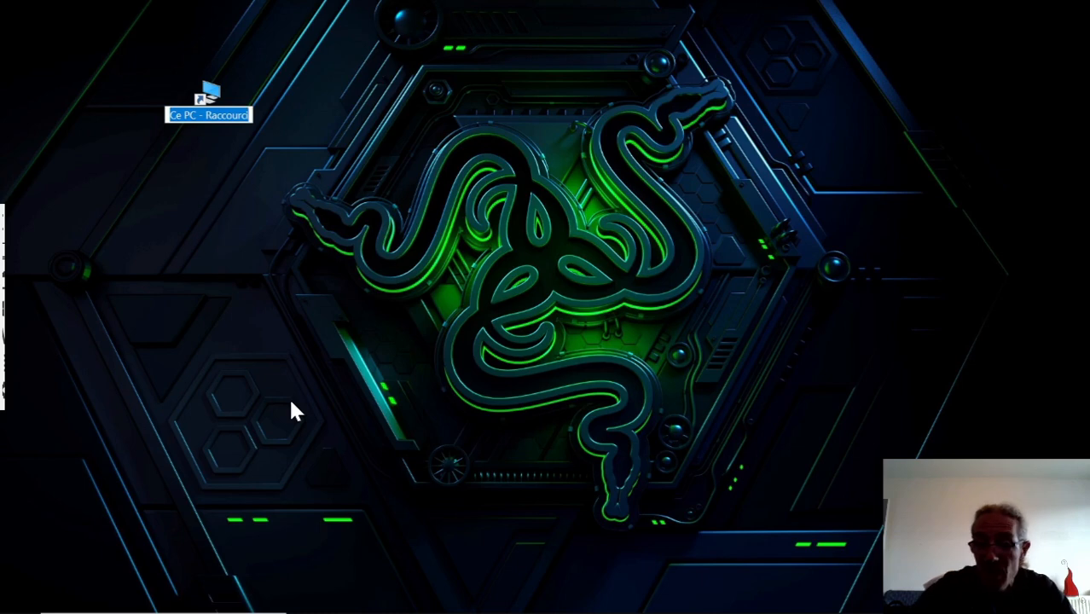
key("End")
key("BackSpace")
key("BackSpace")
key("BackSpace")
key("BackSpace")
key("BackSpace")
key("BackSpace")
key("BackSpace")
key("BackSpace")
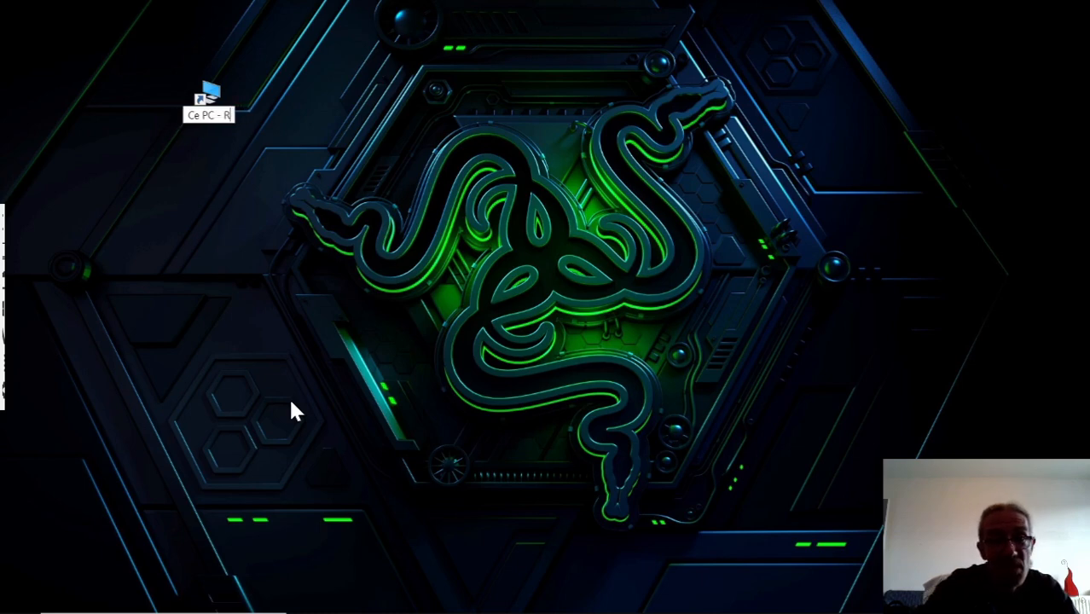
key("BackSpace")
key("BackSpace")
key("BackSpace")
key("BackSpace")
key("BackSpace")
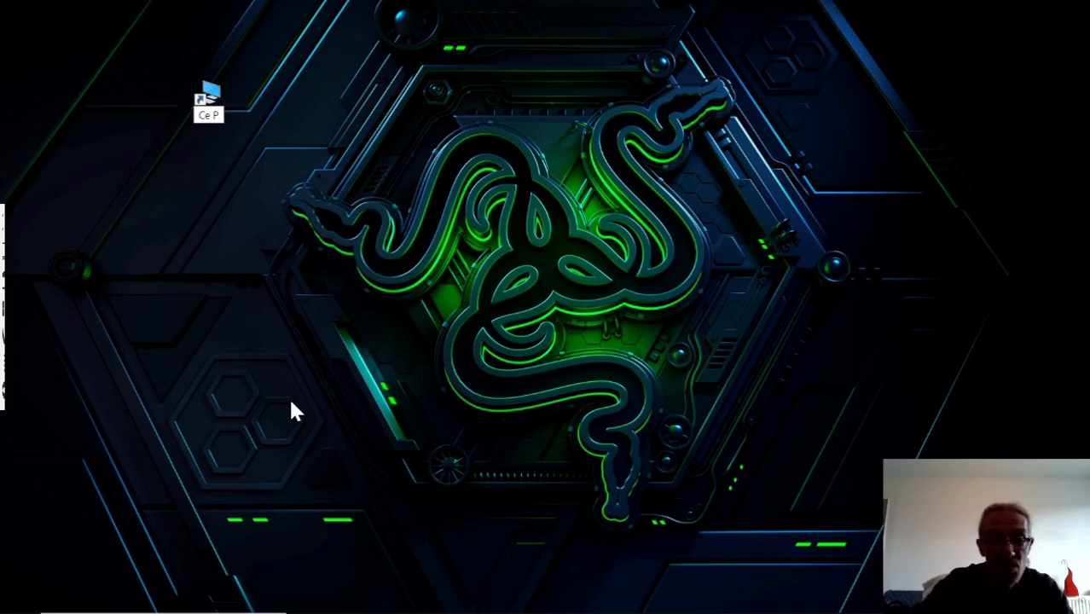
type("C")
key("Return")
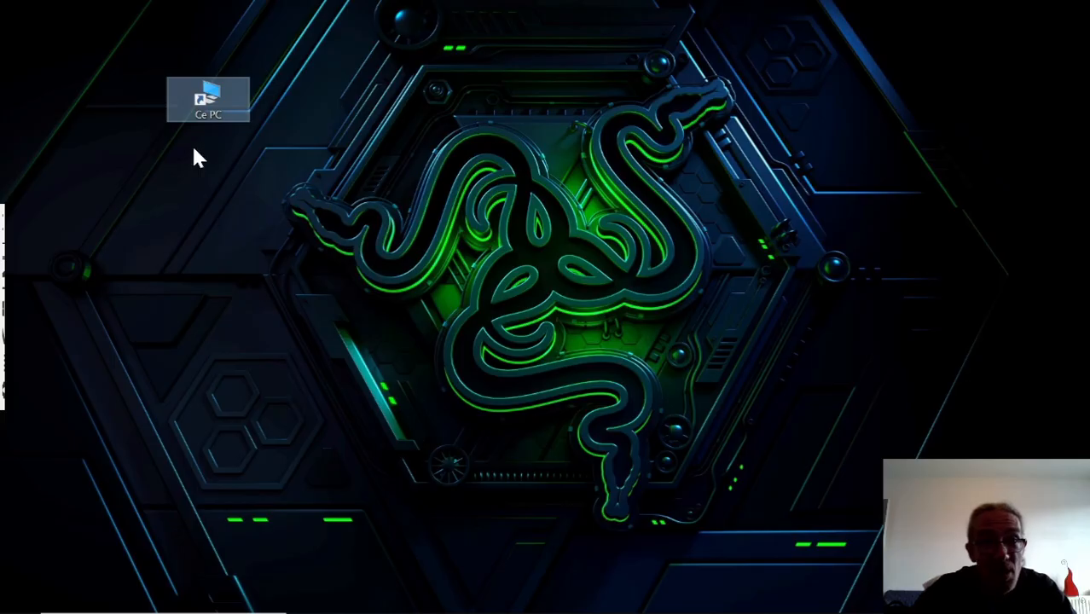
left_click_drag(213, 98, 57, 38)
left_click(241, 267)
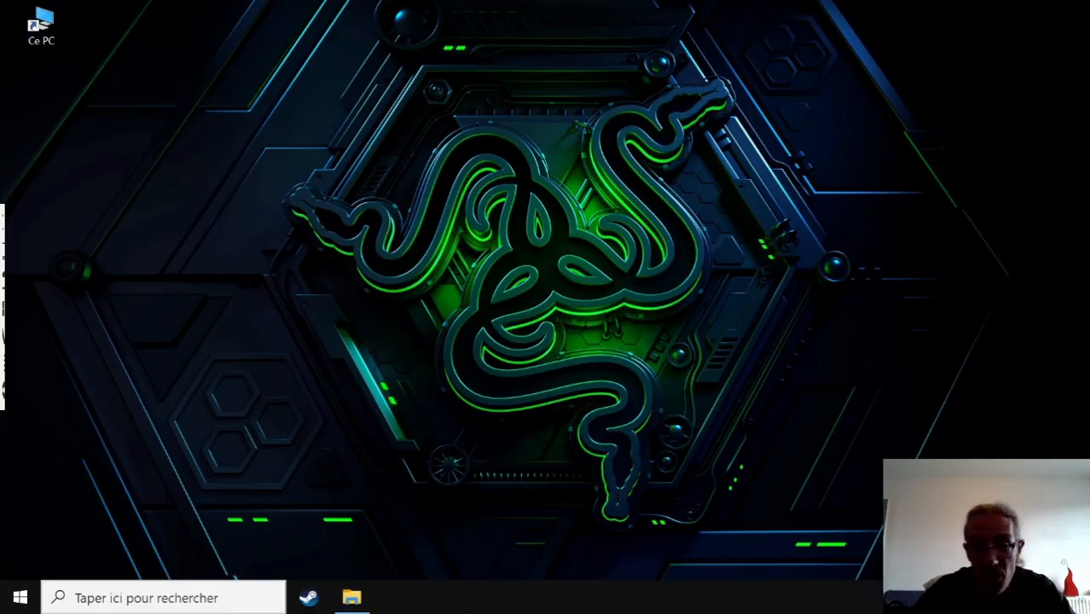
View the desktop's background personalisation settings and close them
right_click(553, 413)
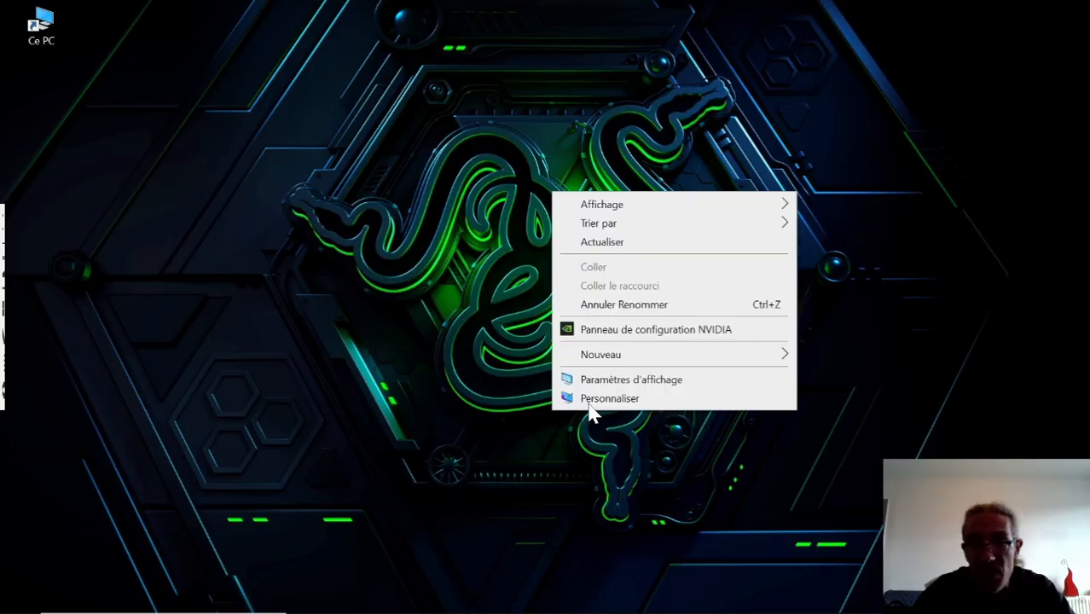
left_click(588, 399)
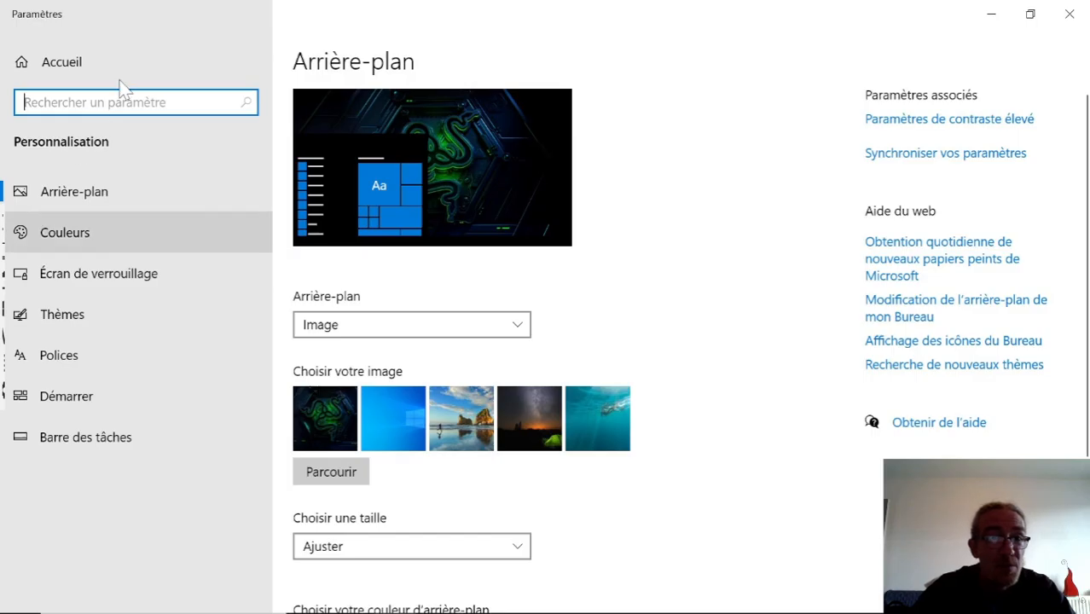
left_click(1068, 13)
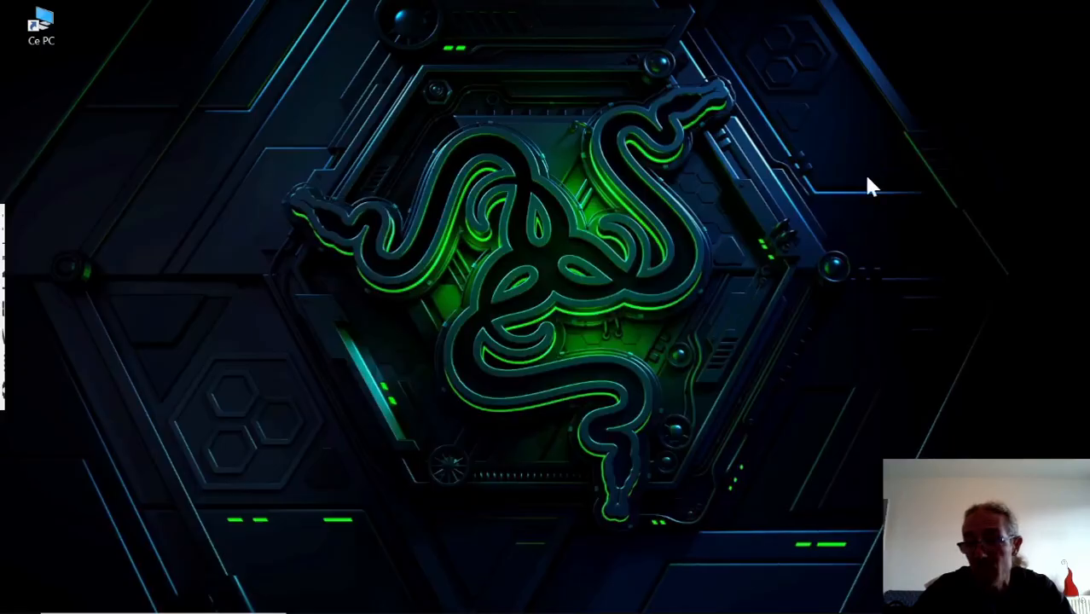
Examine the free space on Disque local (C:) and DATA (E:) in Ce PC and close the explorer window
mouse_move(650, 611)
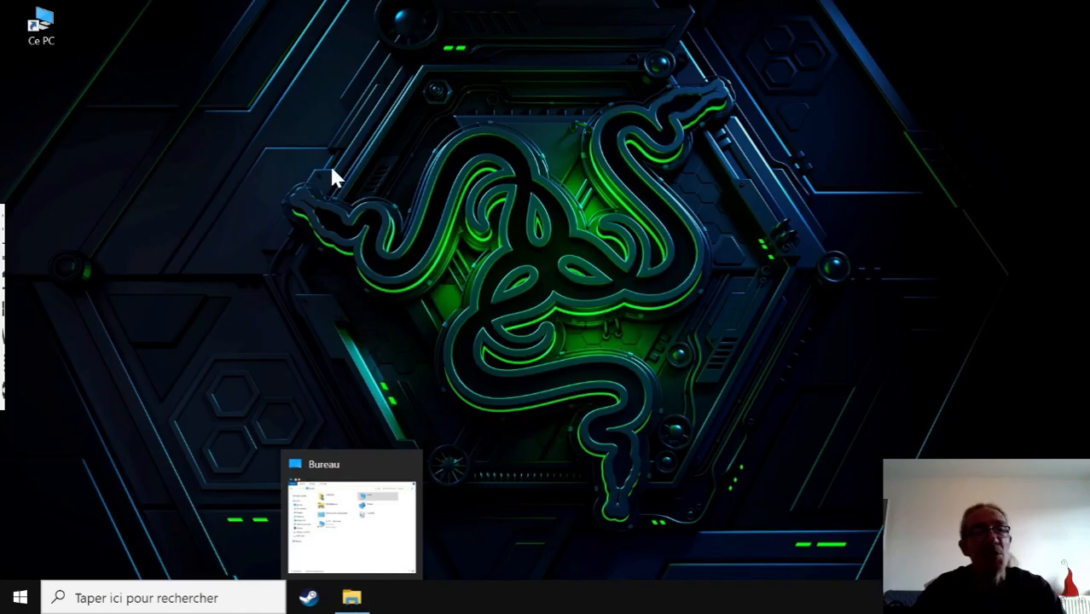
left_click(353, 601)
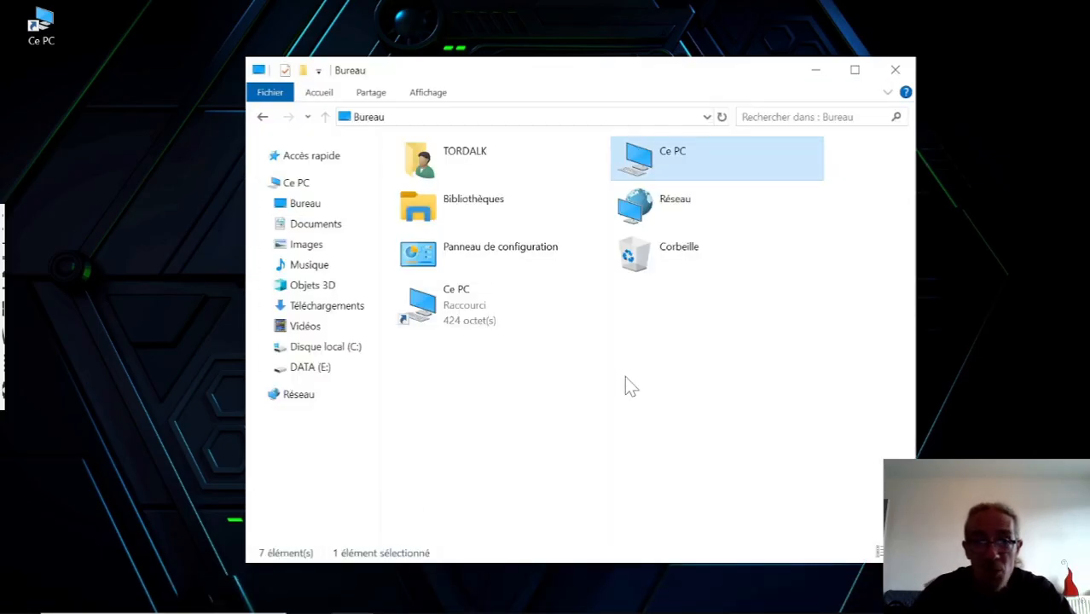
double_click(643, 155)
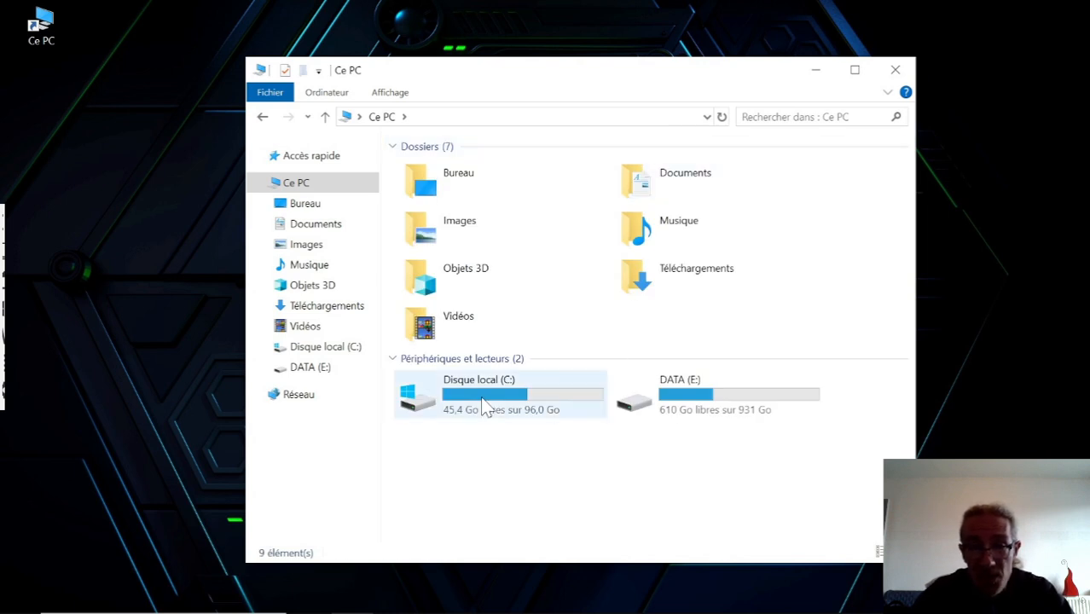
left_click(492, 416)
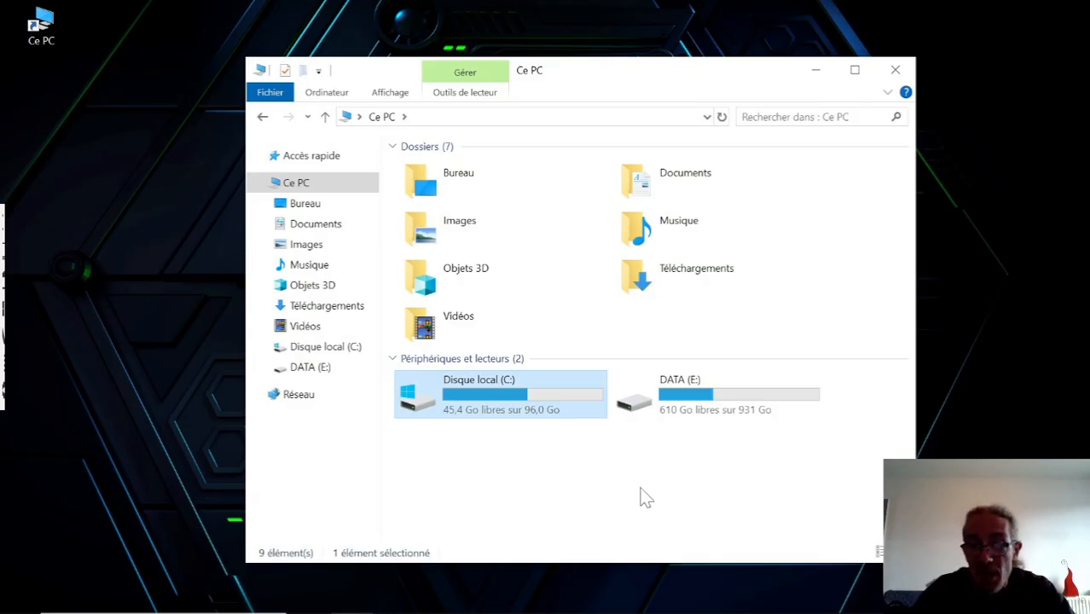
left_click(746, 409)
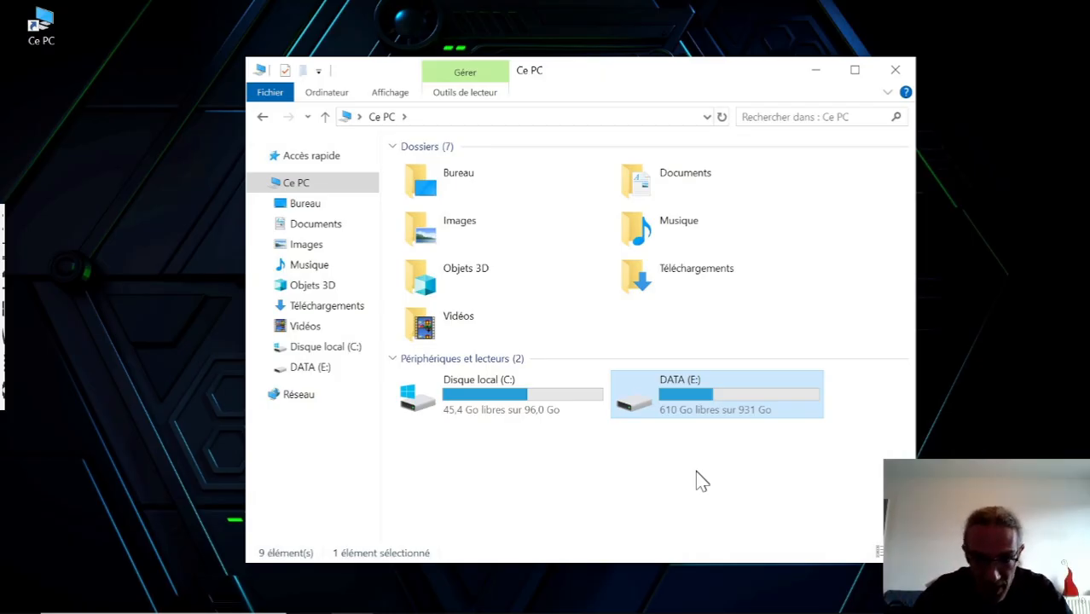
left_click(559, 392)
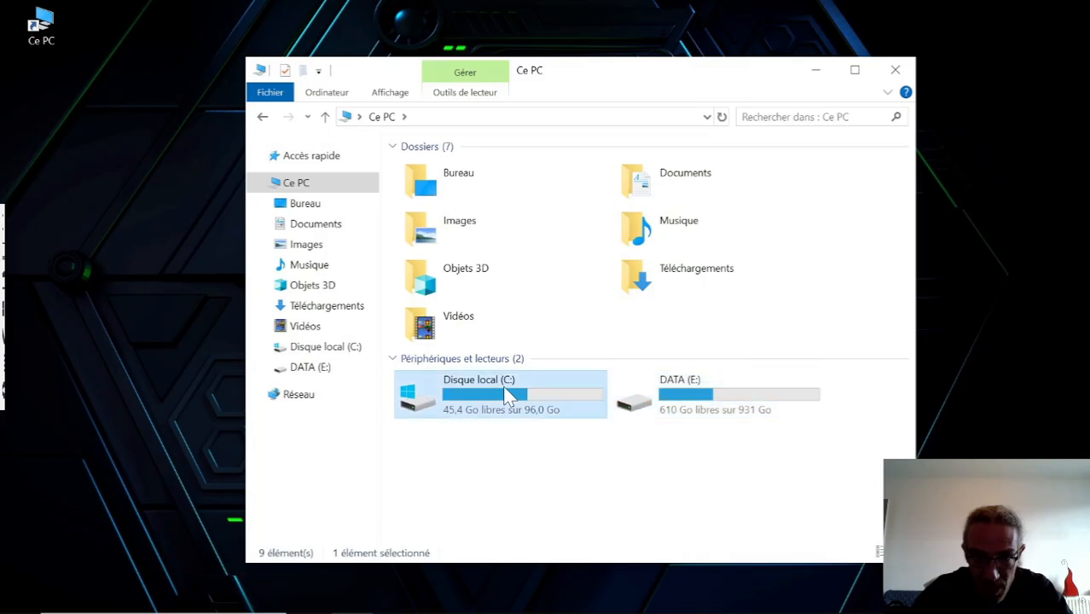
left_click(896, 73)
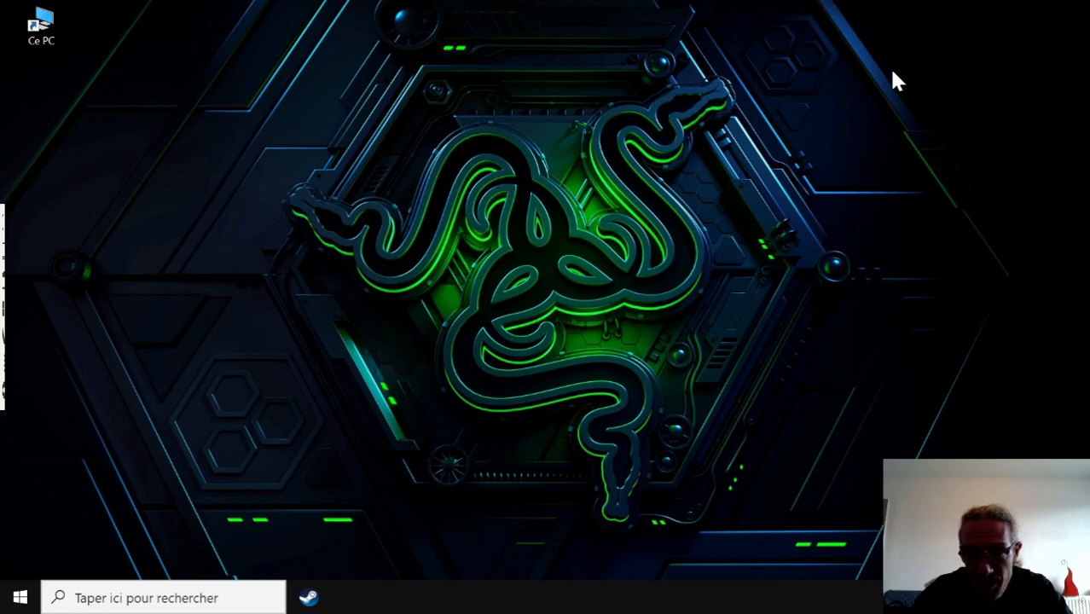
Create a desktop folder named "Maintenance PC" and place it in the upper-right corner of the desktop
right_click(485, 80)
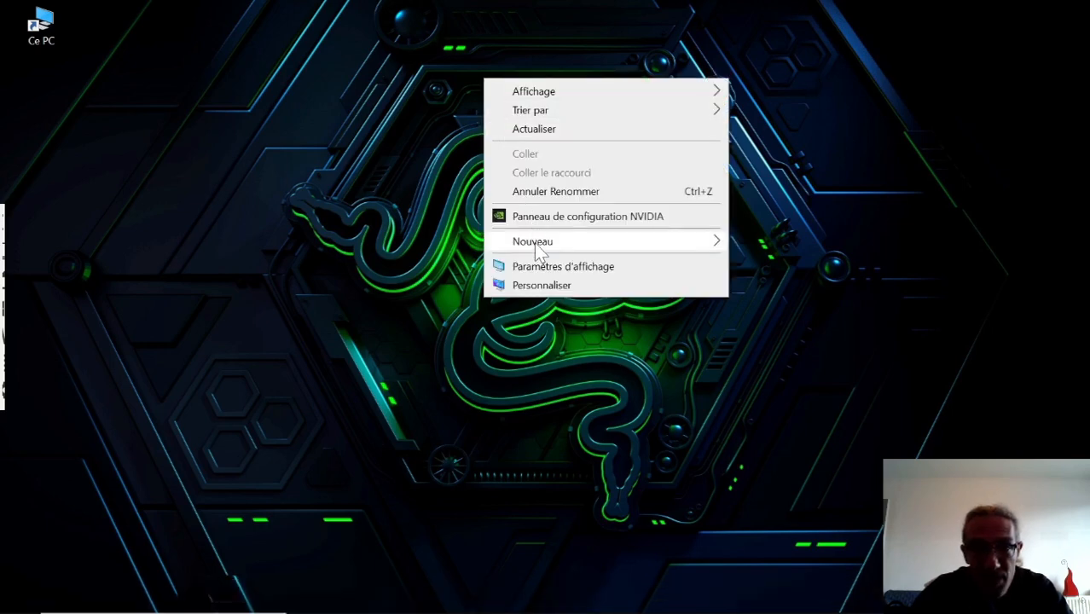
mouse_move(536, 245)
left_click(757, 243)
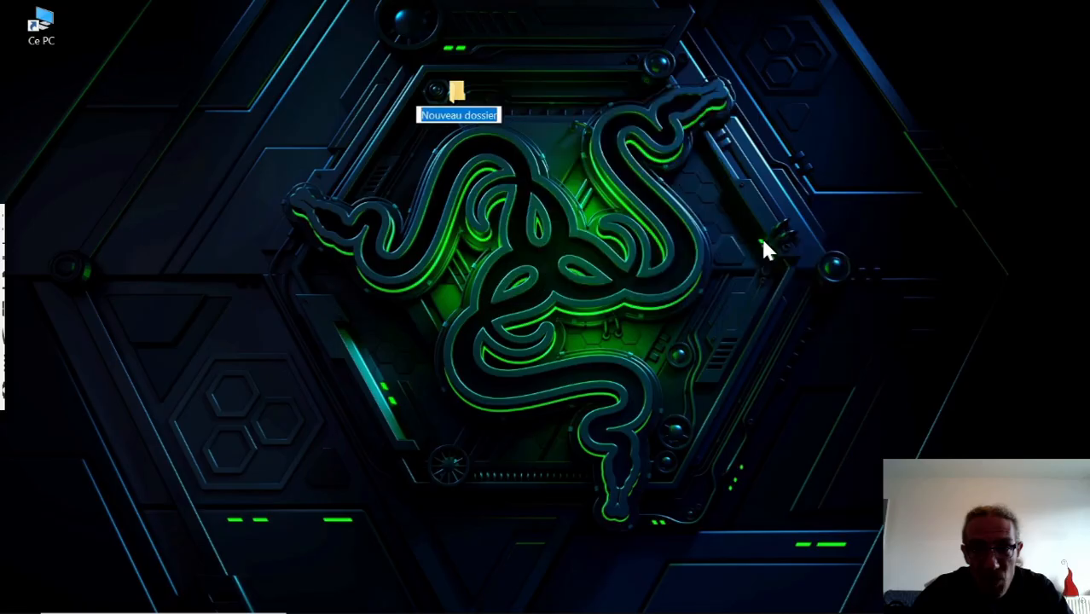
type("M")
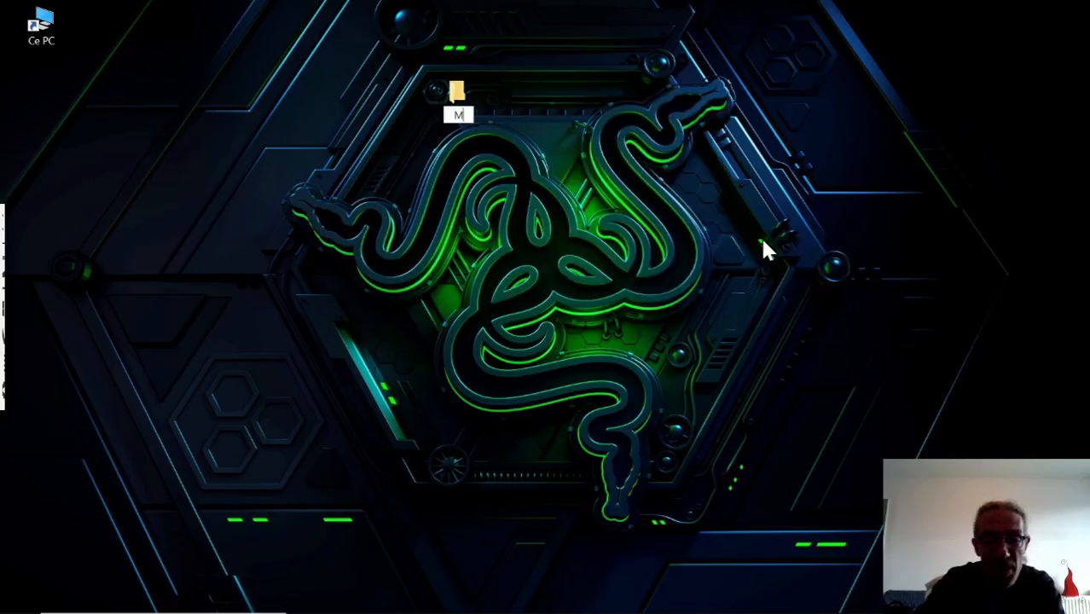
type("aintenance PC")
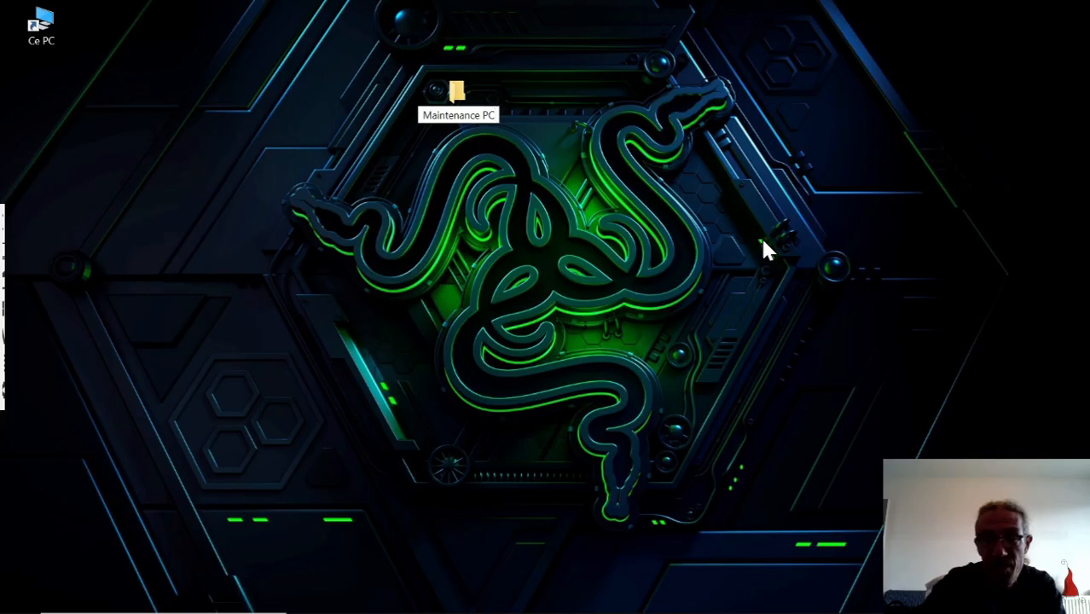
key("Return")
left_click_drag(458, 98, 1037, 113)
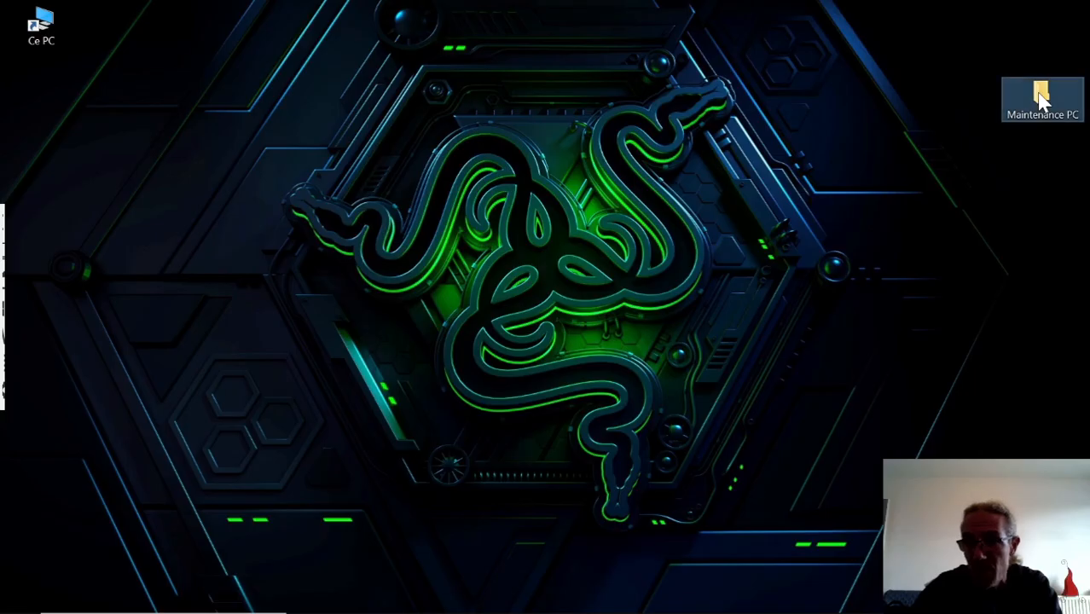
left_click_drag(1041, 101, 1039, 27)
left_click(958, 150)
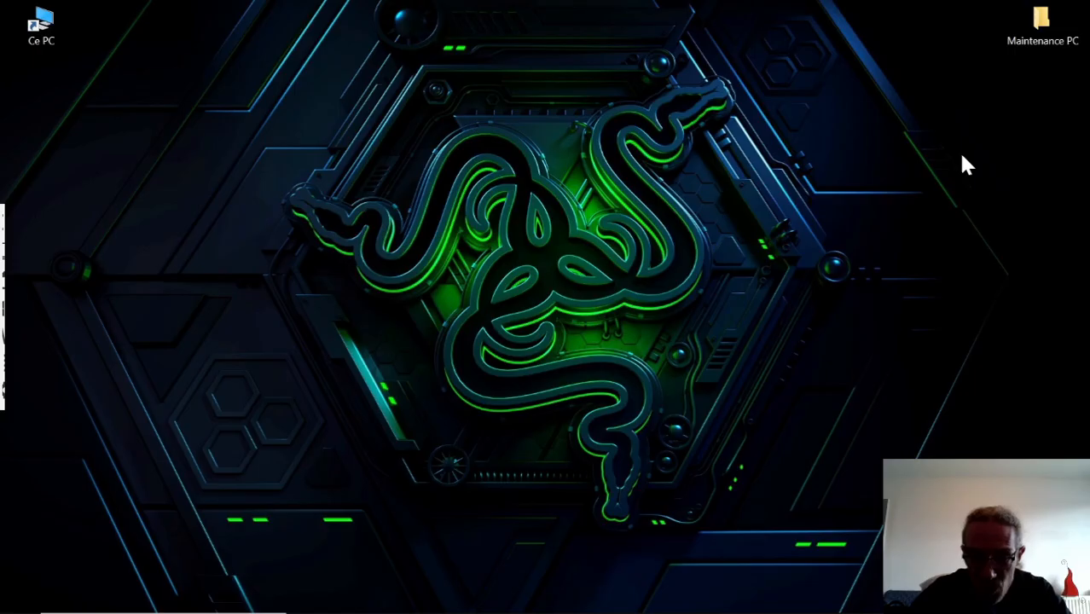
Search Windows for "capt" and pin the Outil Capture d'écran application to the taskbar
mouse_move(519, 613)
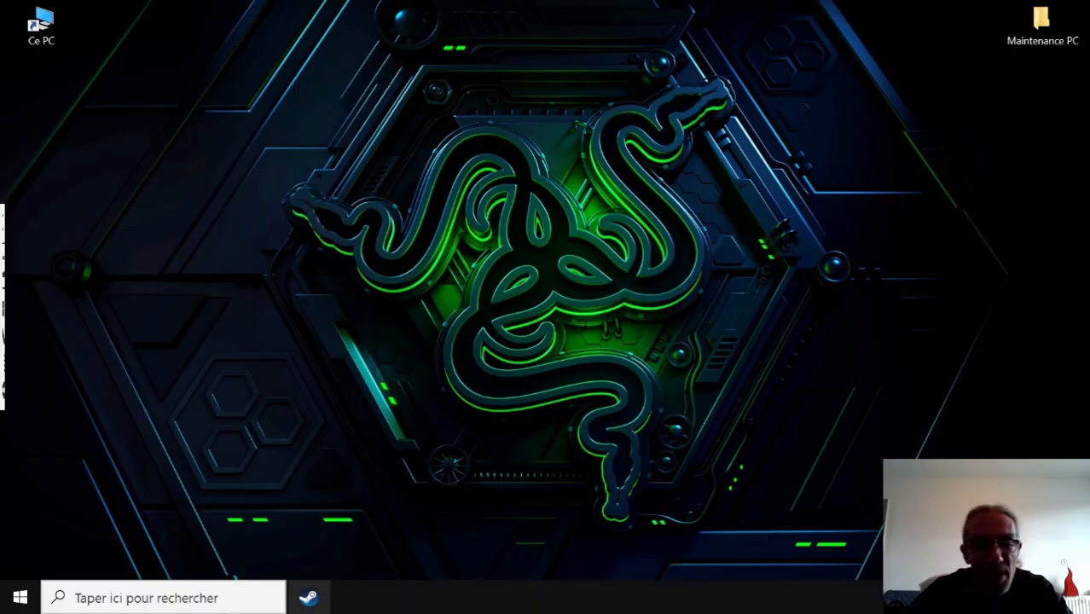
left_click(21, 598)
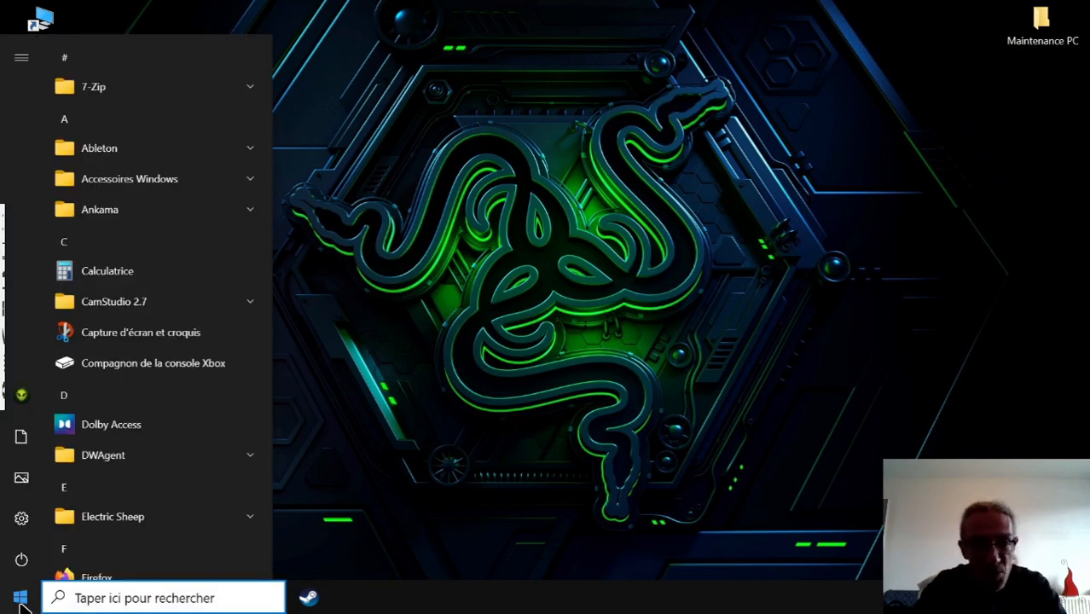
left_click(355, 468)
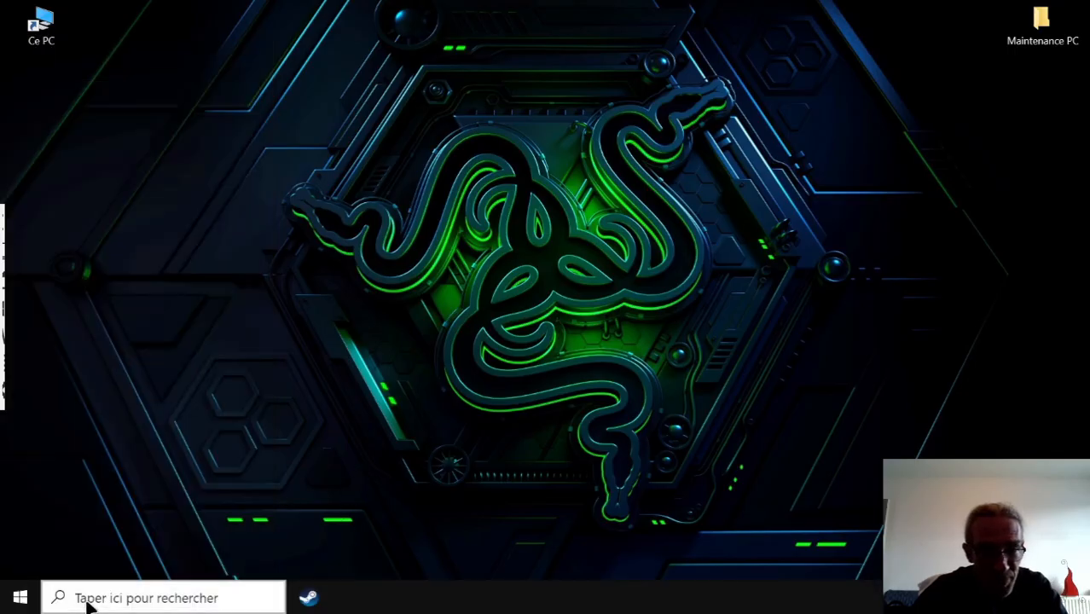
left_click(20, 600)
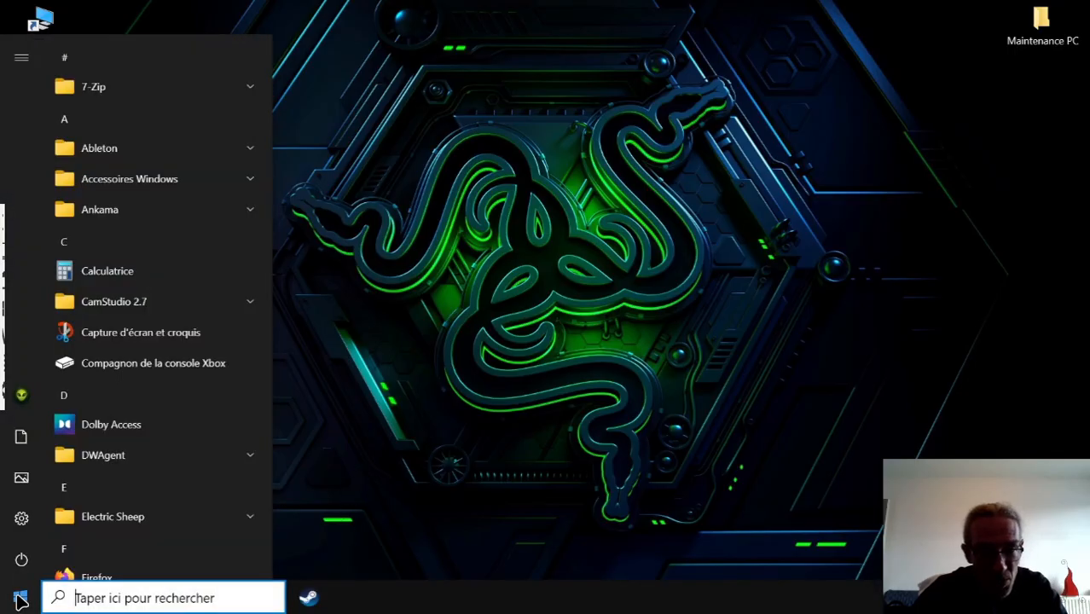
type("capt")
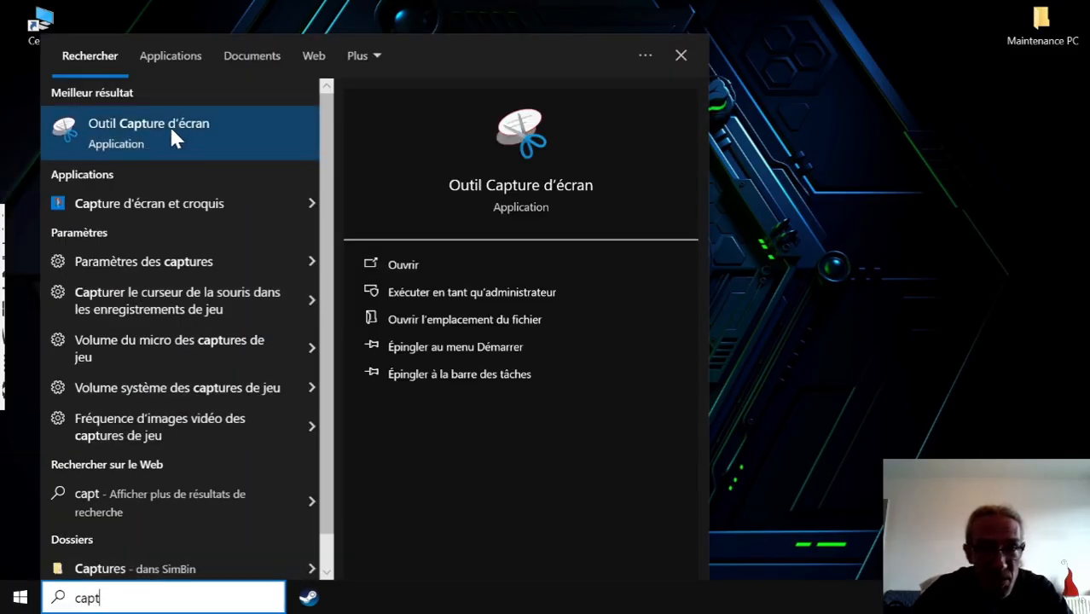
left_click(478, 374)
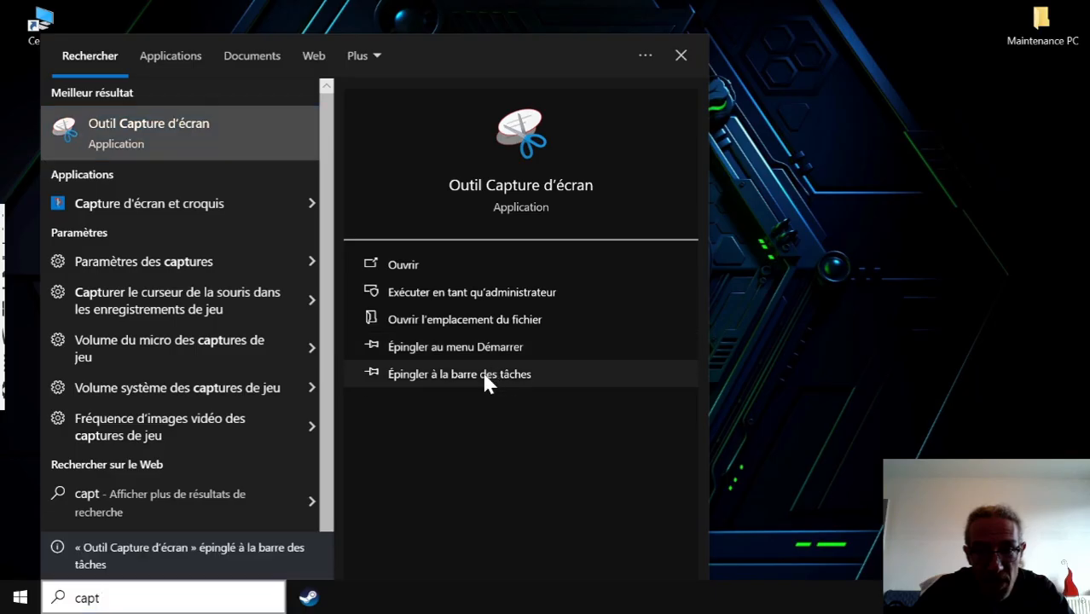
left_click(802, 391)
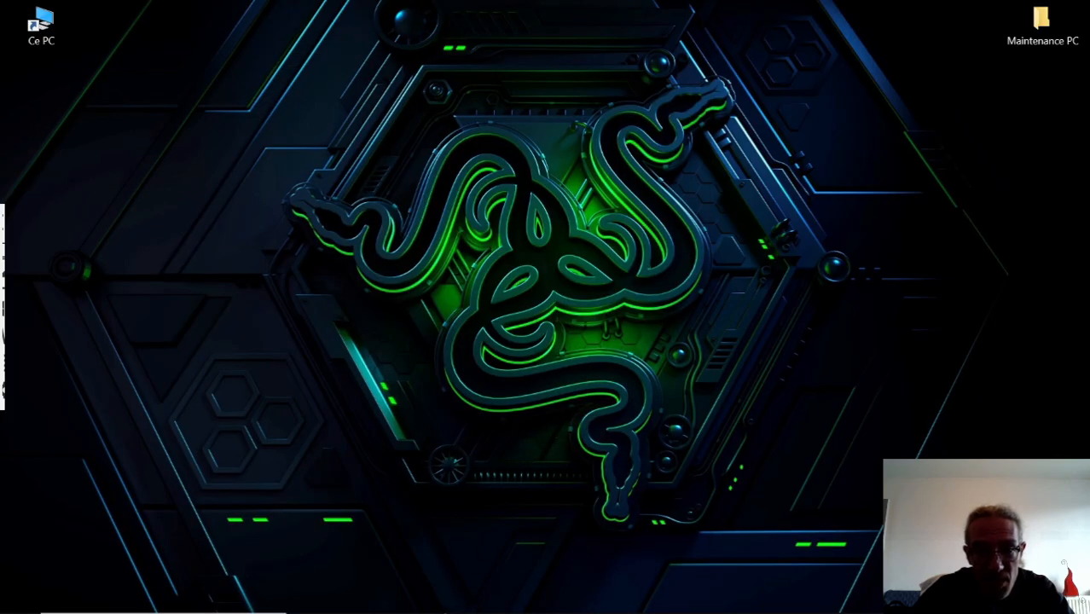
Open the Gestionnaire des tâches, show its Performance view and move the window towards the middle of the desktop
mouse_move(427, 611)
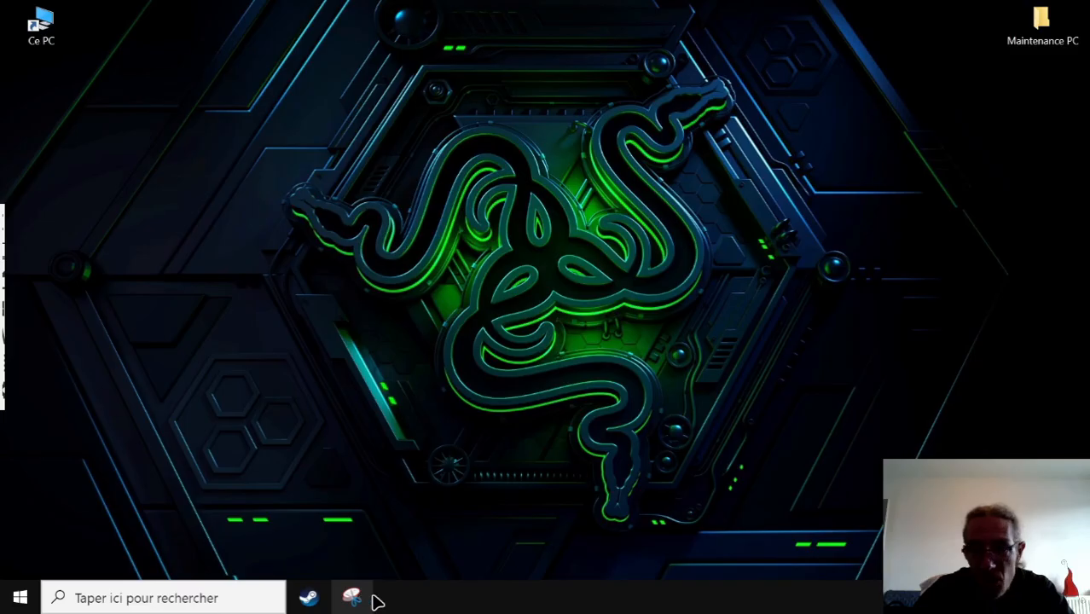
right_click(529, 603)
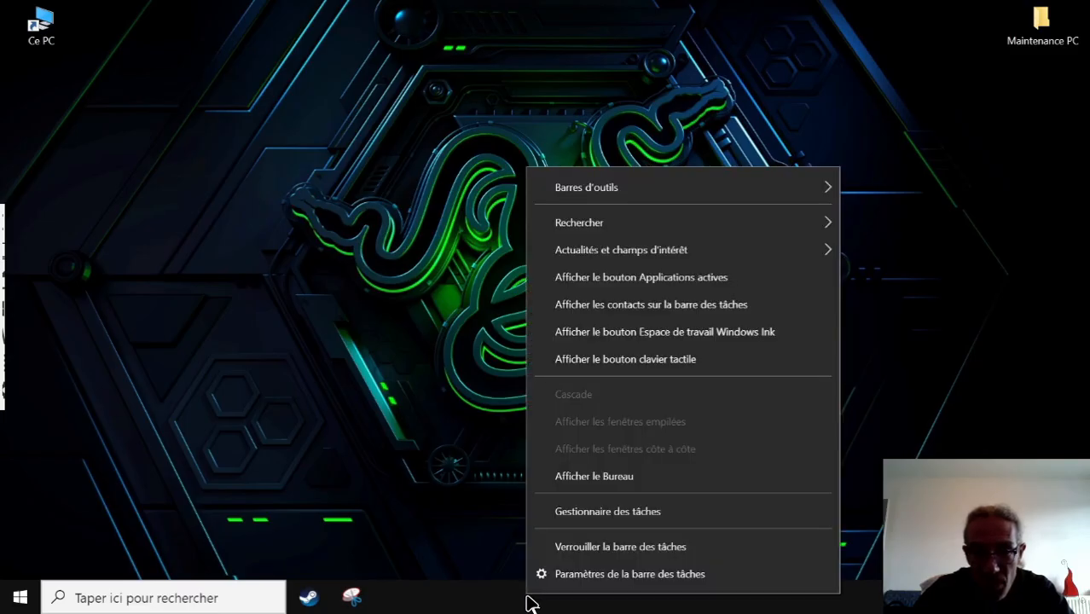
left_click(588, 511)
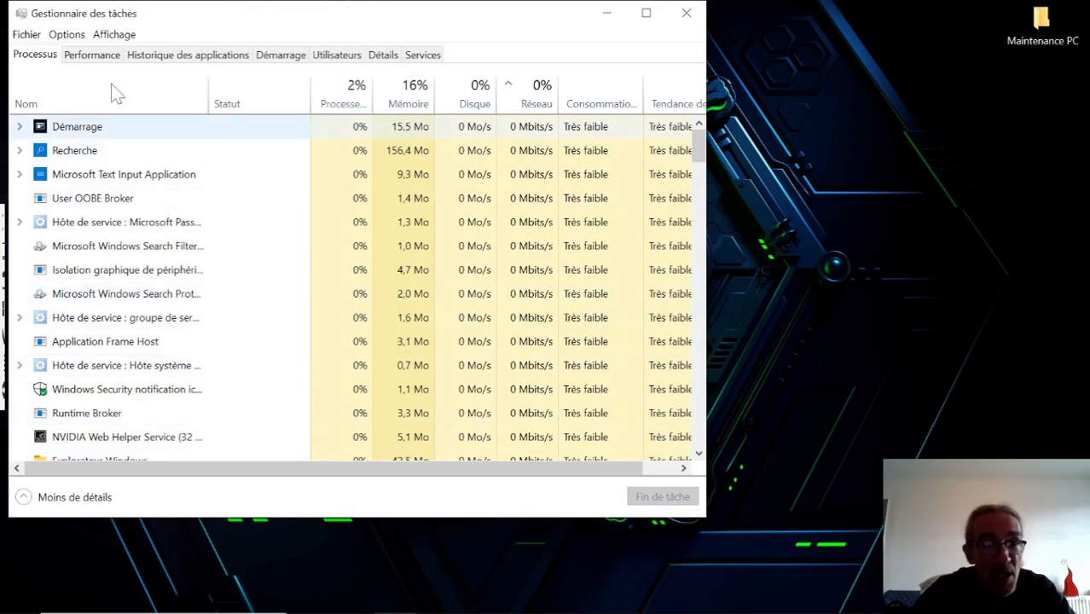
left_click(94, 57)
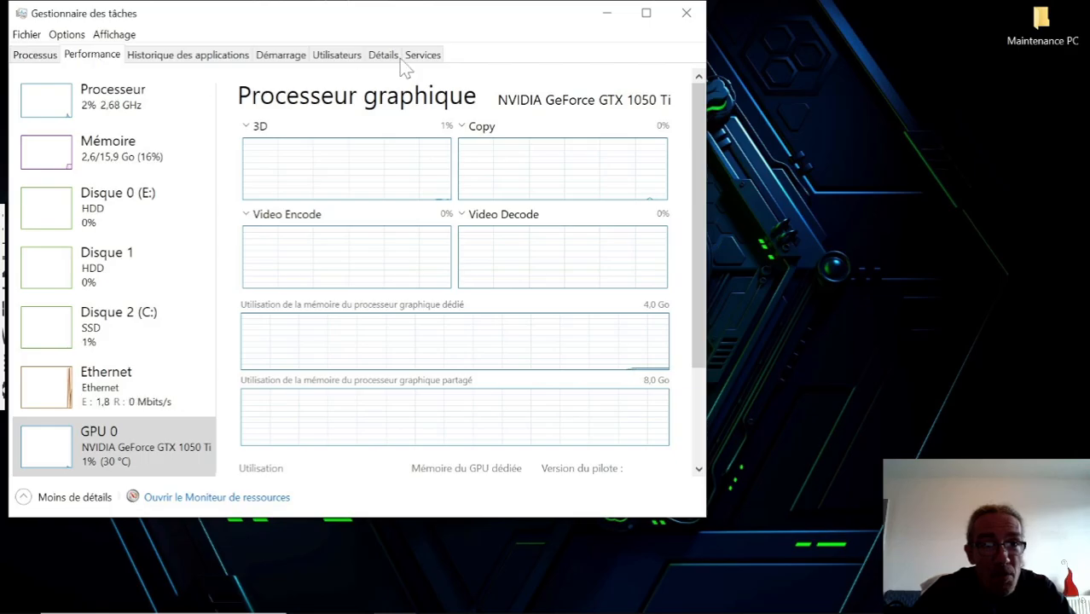
left_click_drag(412, 23, 652, 63)
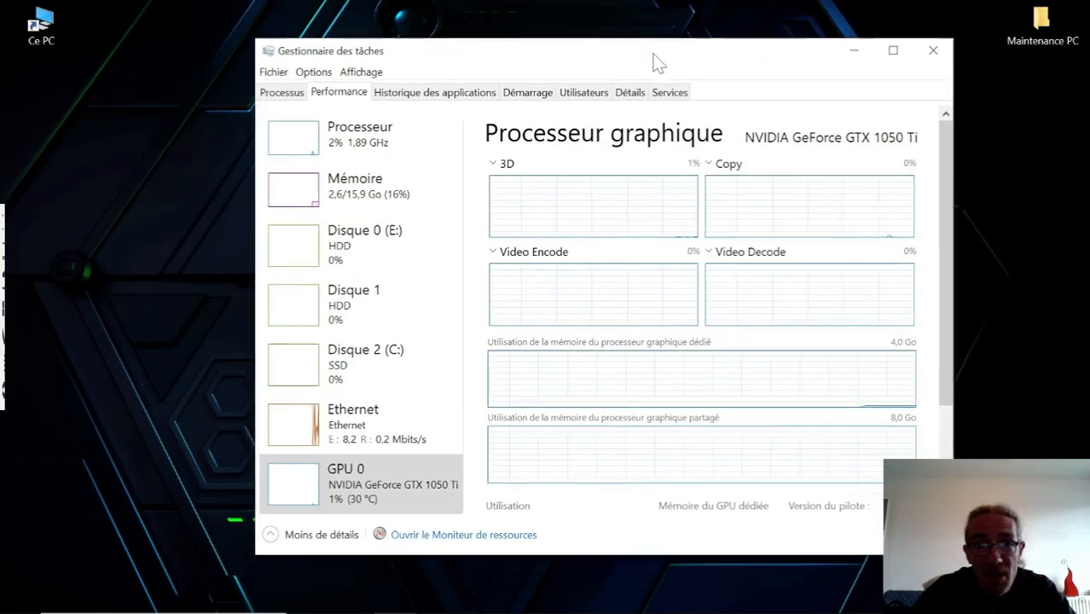
Examine the performance details of Processeur, Mémoire, Disque 2 (C:), Disque 1 and Disque 0 (E:), and close the task manager
left_click(358, 152)
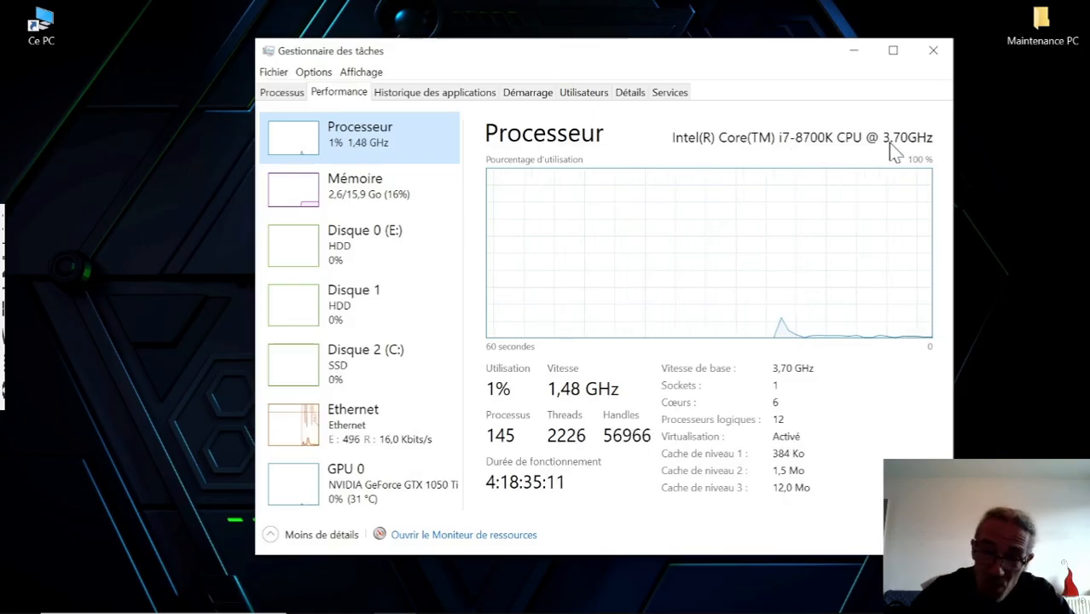
left_click(422, 200)
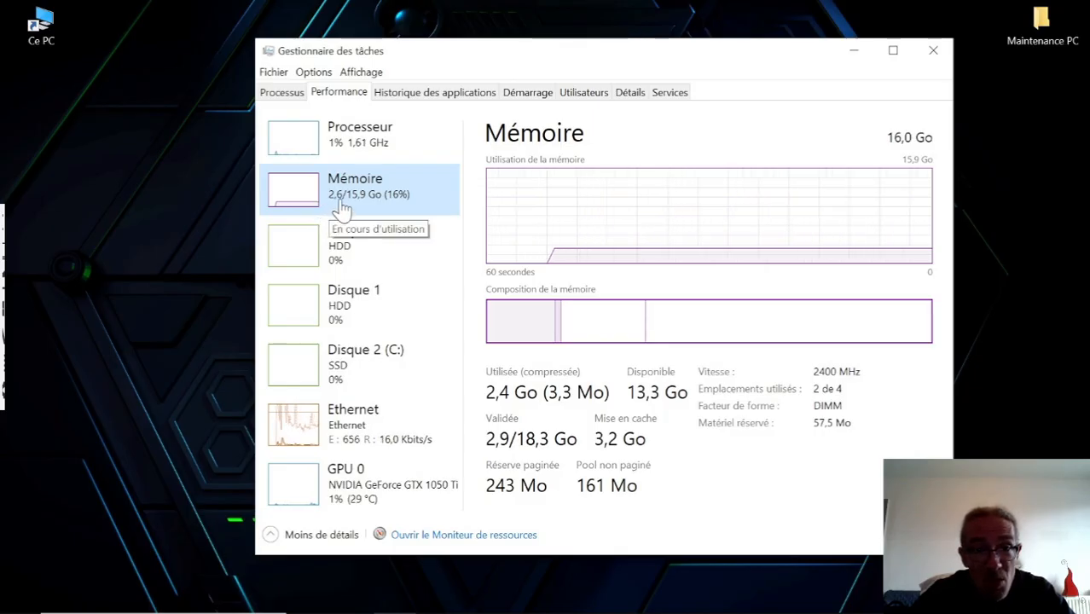
left_click(398, 375)
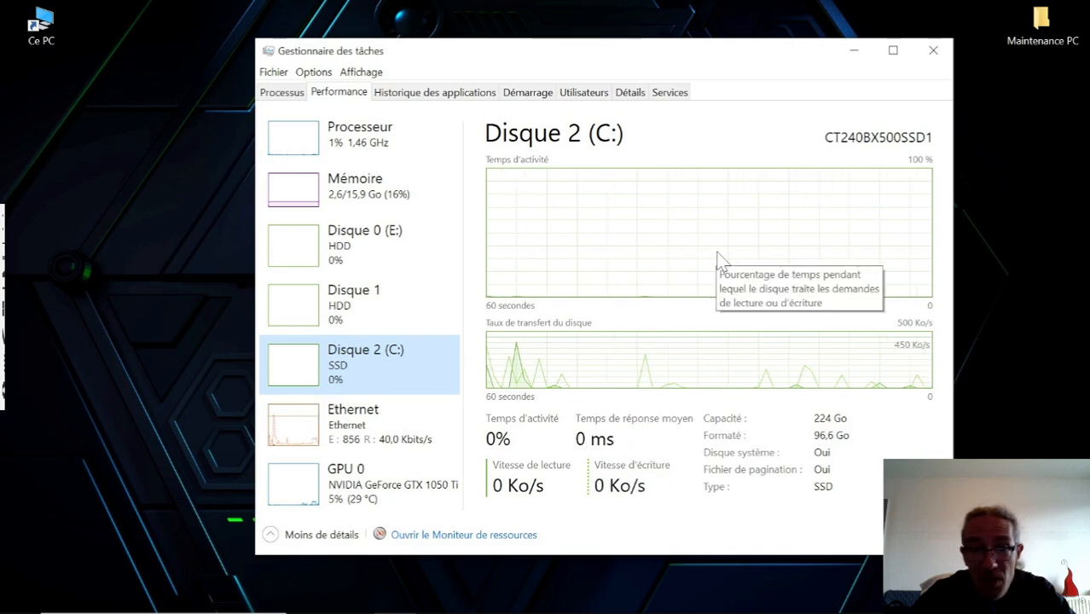
left_click(419, 317)
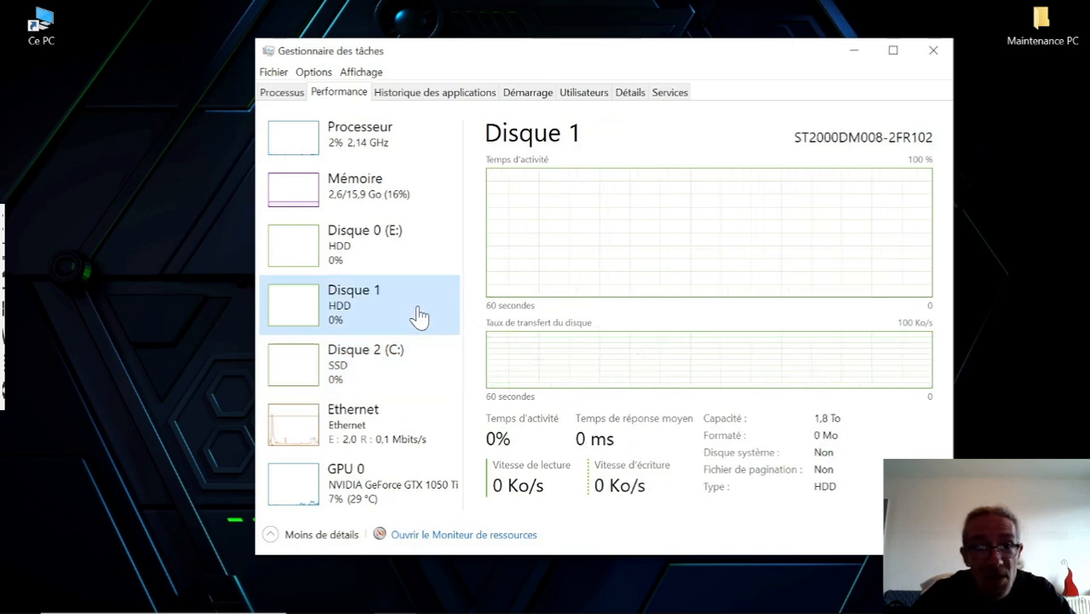
left_click(421, 261)
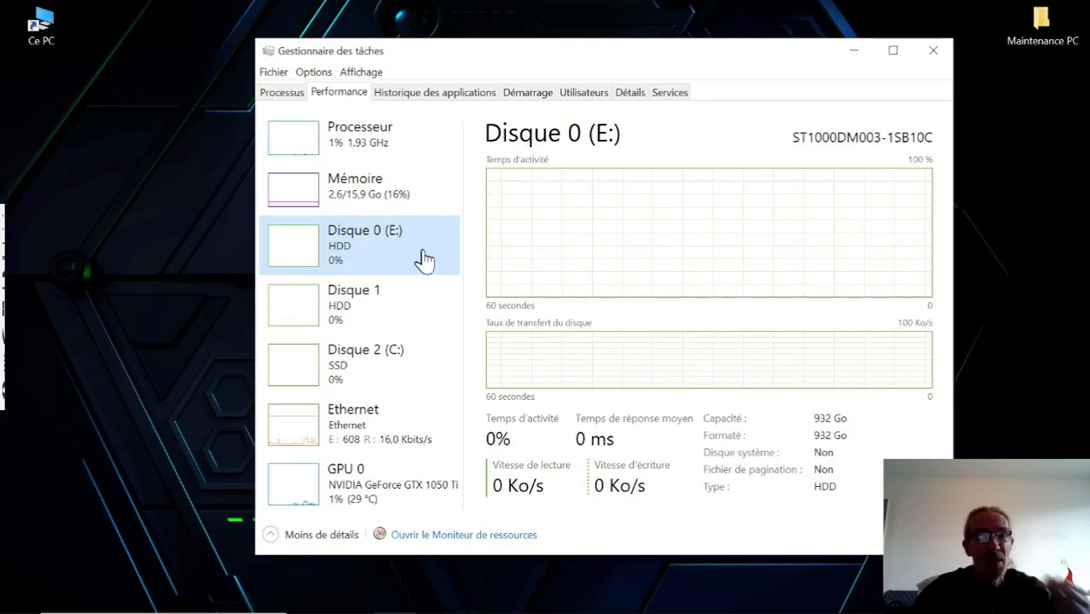
left_click(433, 150)
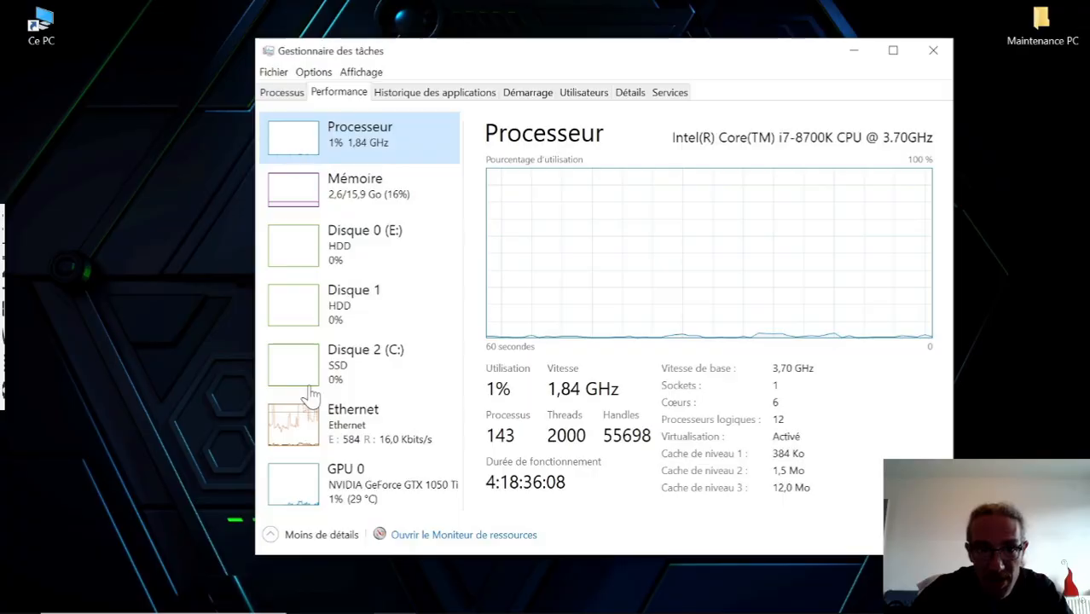
left_click(272, 535)
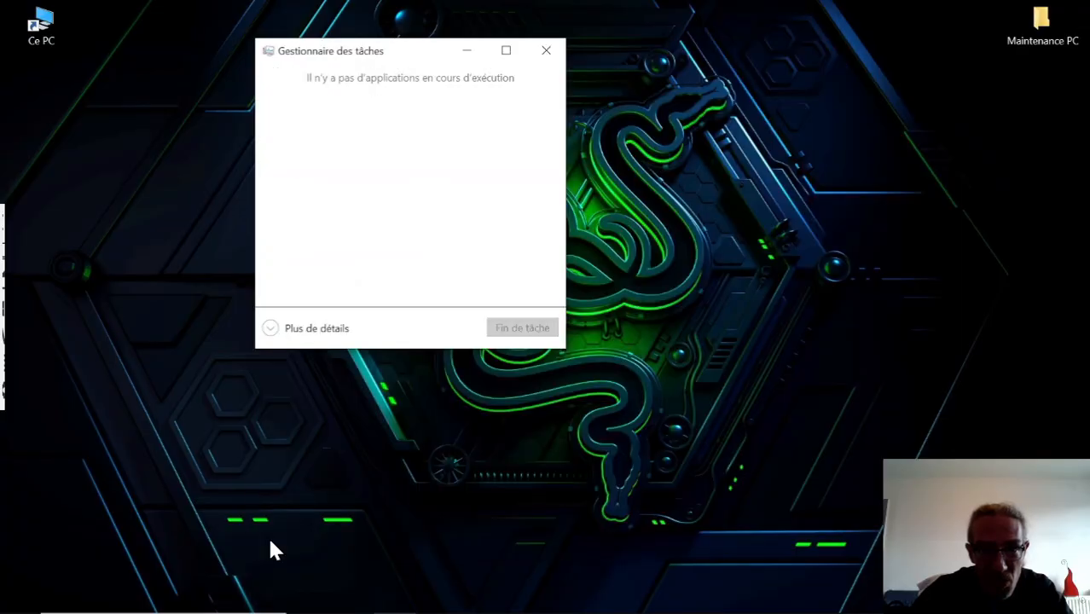
left_click(547, 51)
Reopen the Gestionnaire des tâches with full details and show its Performance view
right_click(522, 604)
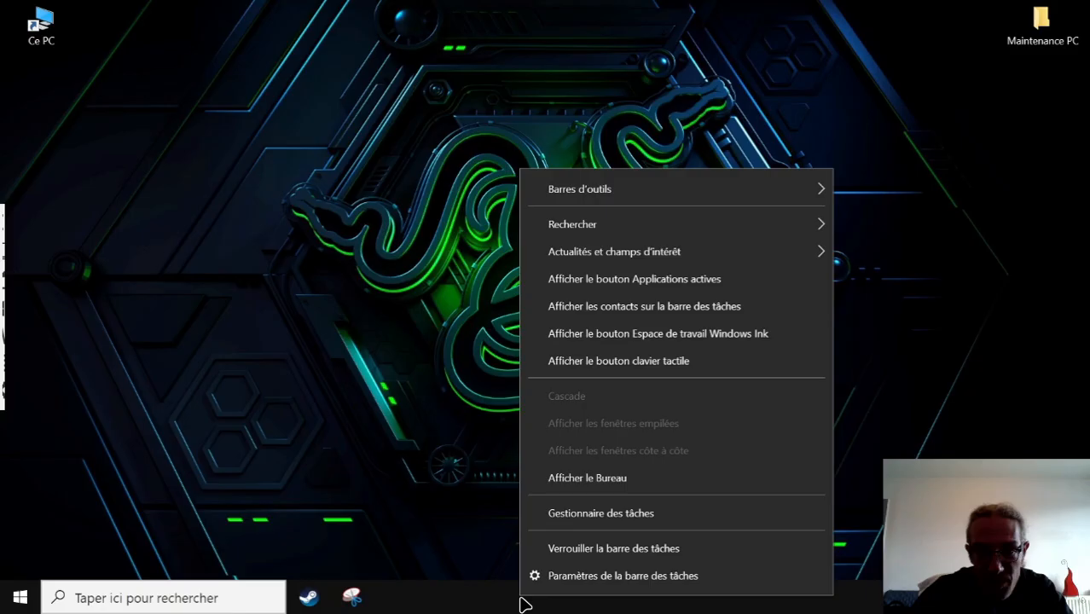
left_click(602, 515)
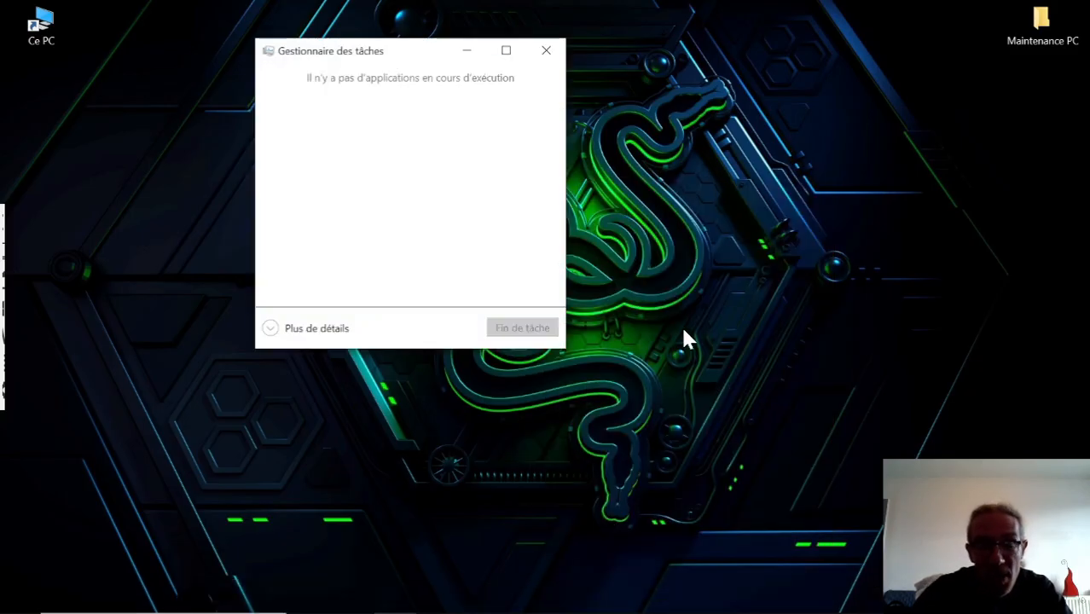
left_click(272, 333)
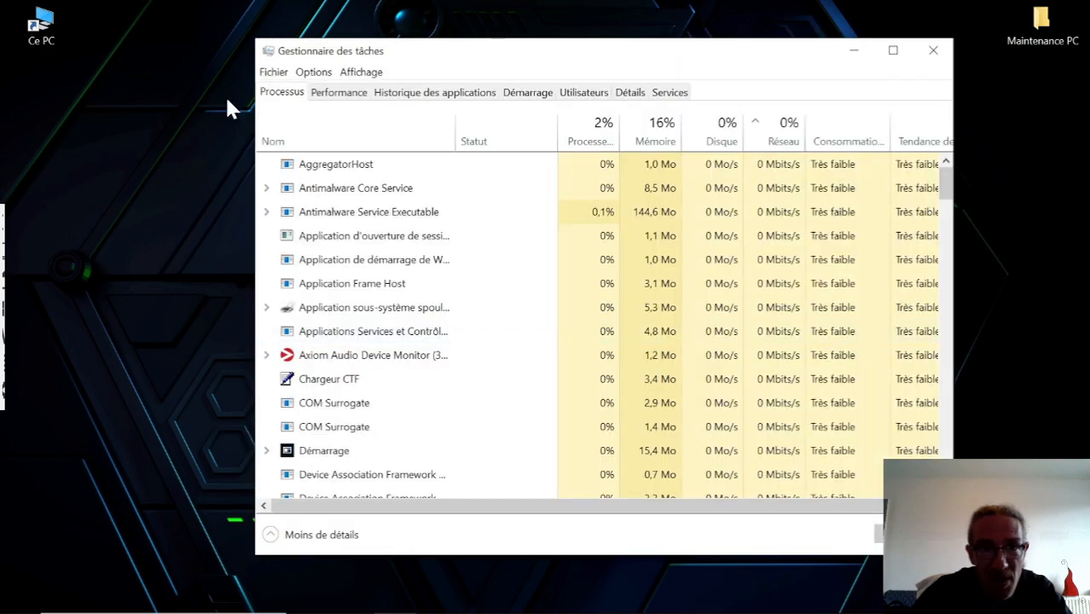
left_click(341, 94)
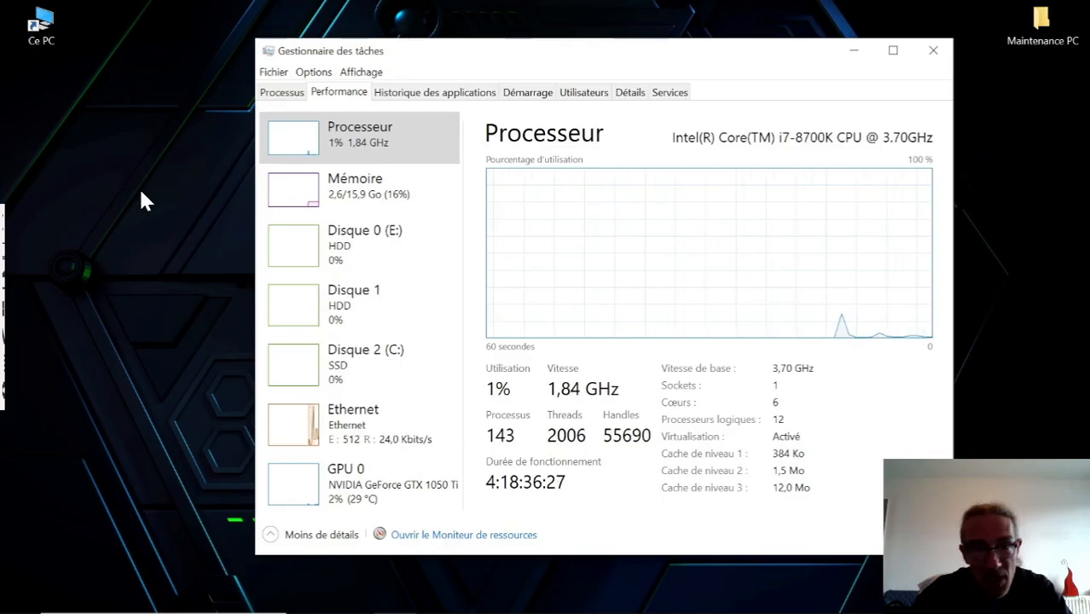
Reduce the Performance view to its compact resource summary and place it along the desktop's left edge
double_click(294, 146)
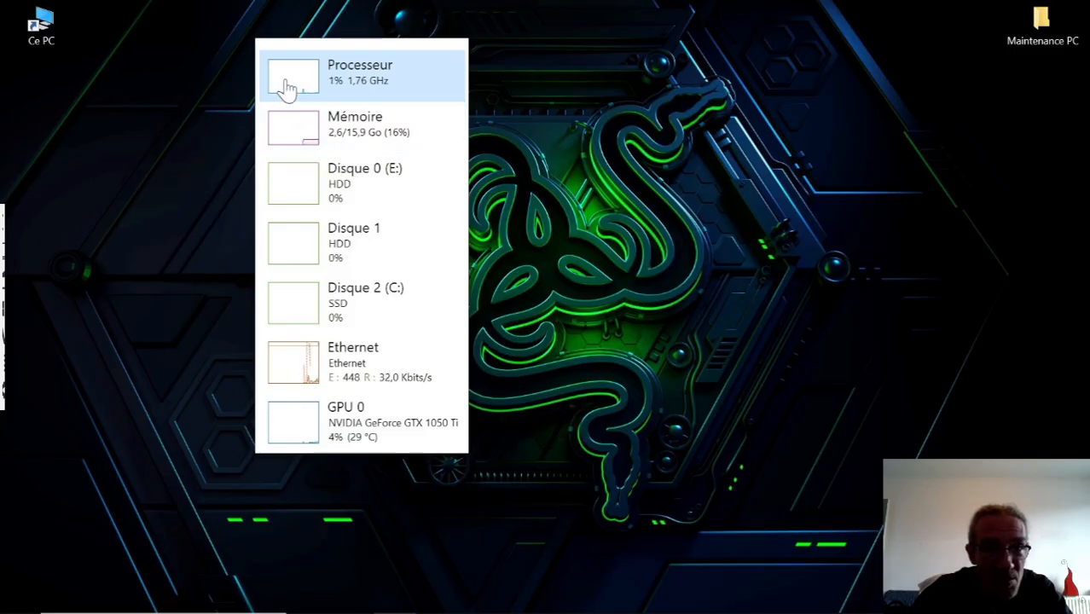
left_click_drag(288, 88, 47, 151)
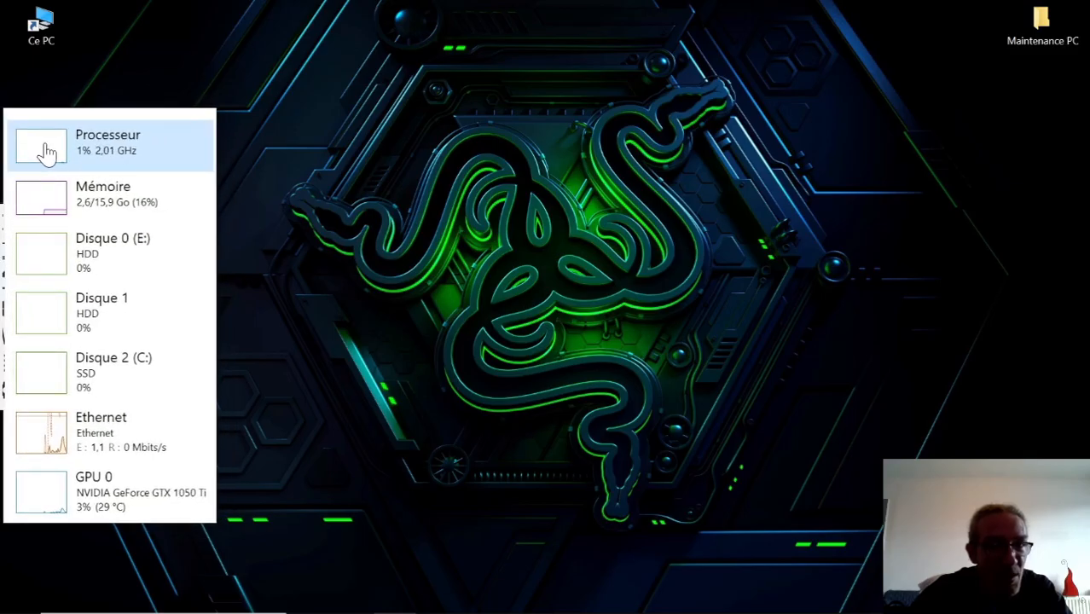
left_click(541, 227)
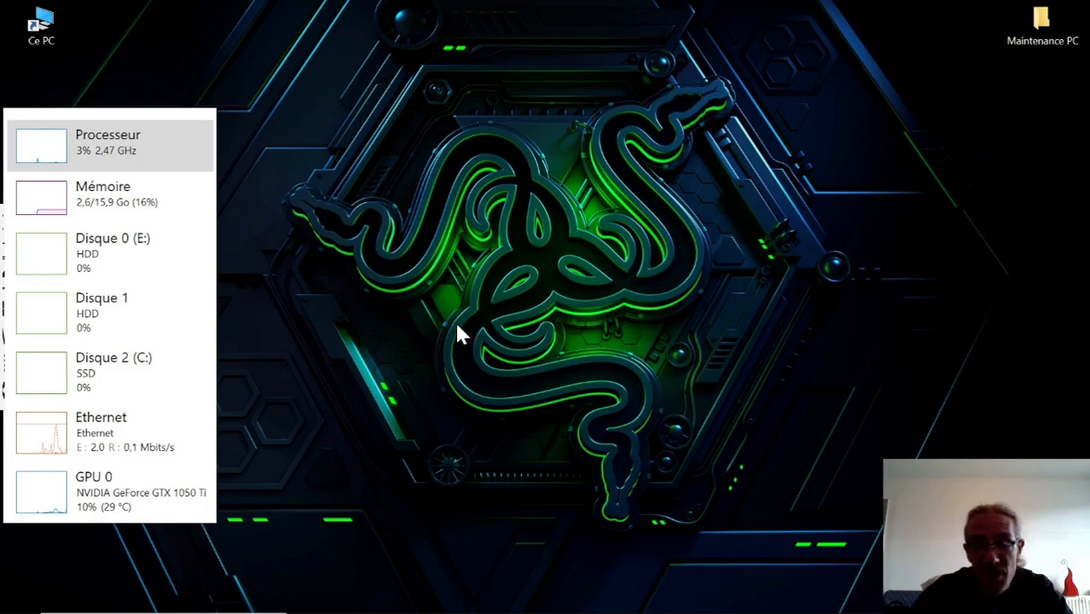
mouse_move(433, 609)
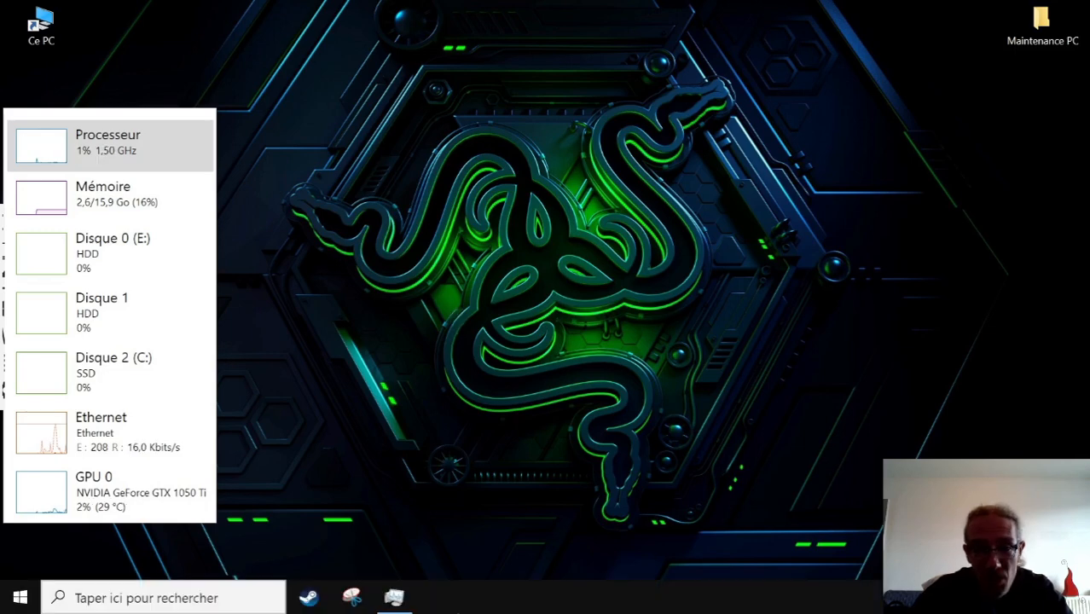
left_click(352, 600)
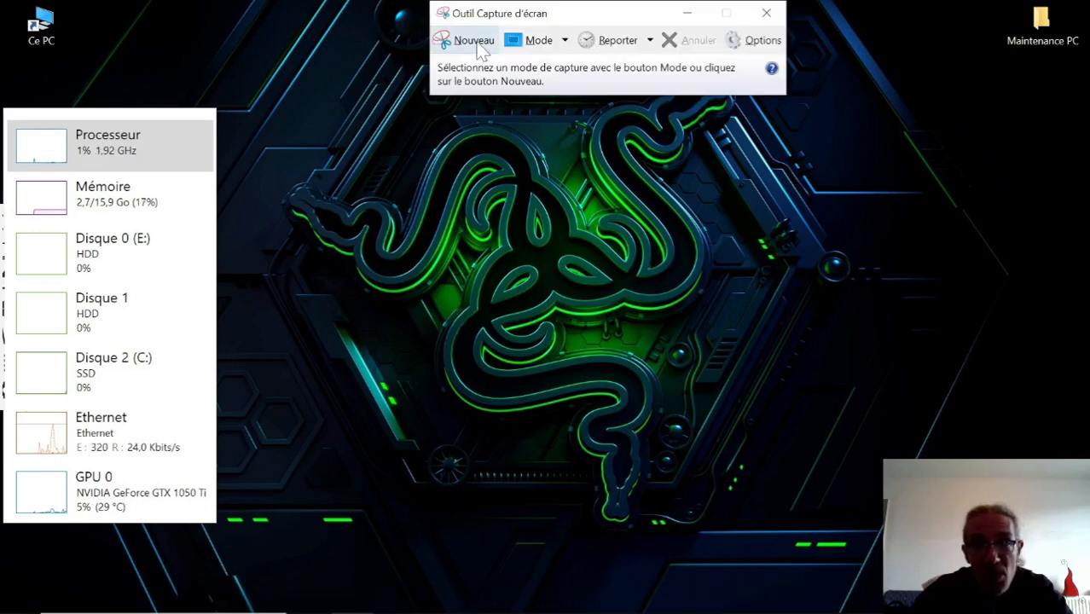
left_click(478, 45)
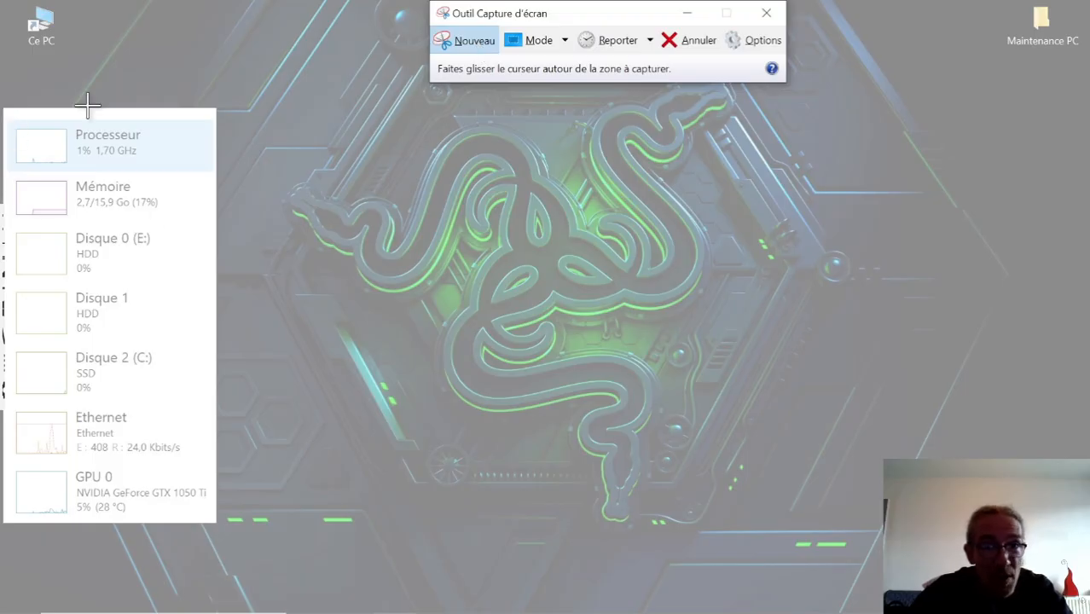
left_click(781, 14)
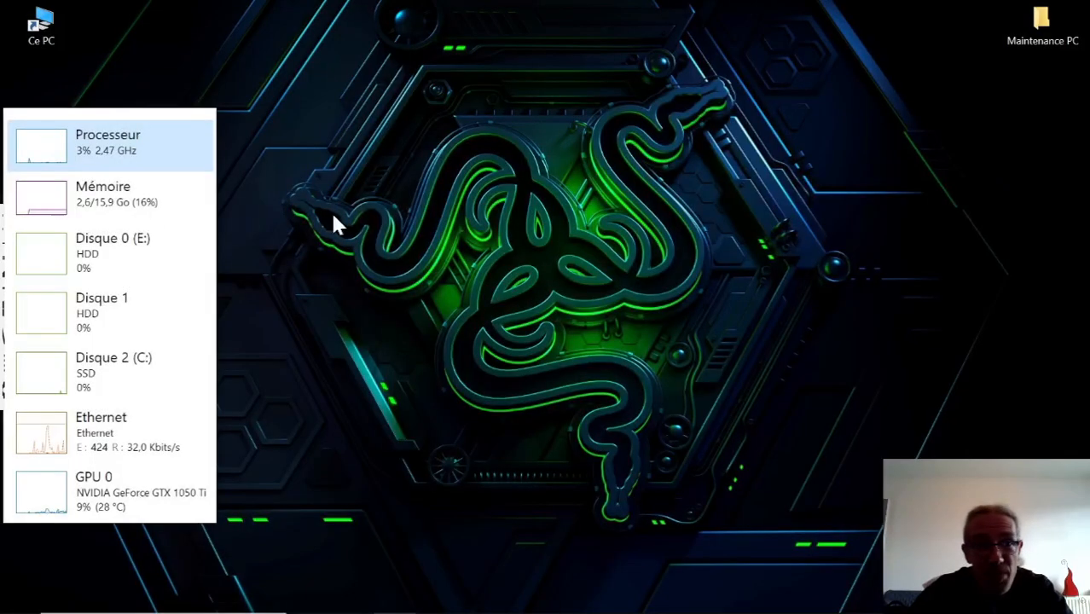
Restore the full Gestionnaire des tâches window, move it near the desktop's centre and display the Processeur performance details
double_click(54, 158)
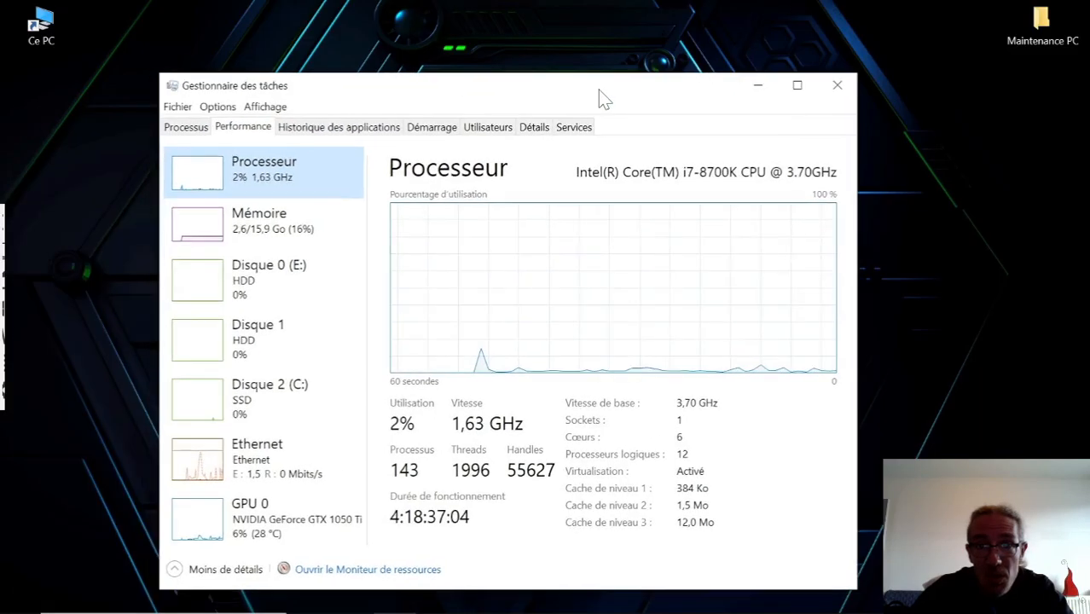
left_click_drag(600, 96, 615, 63)
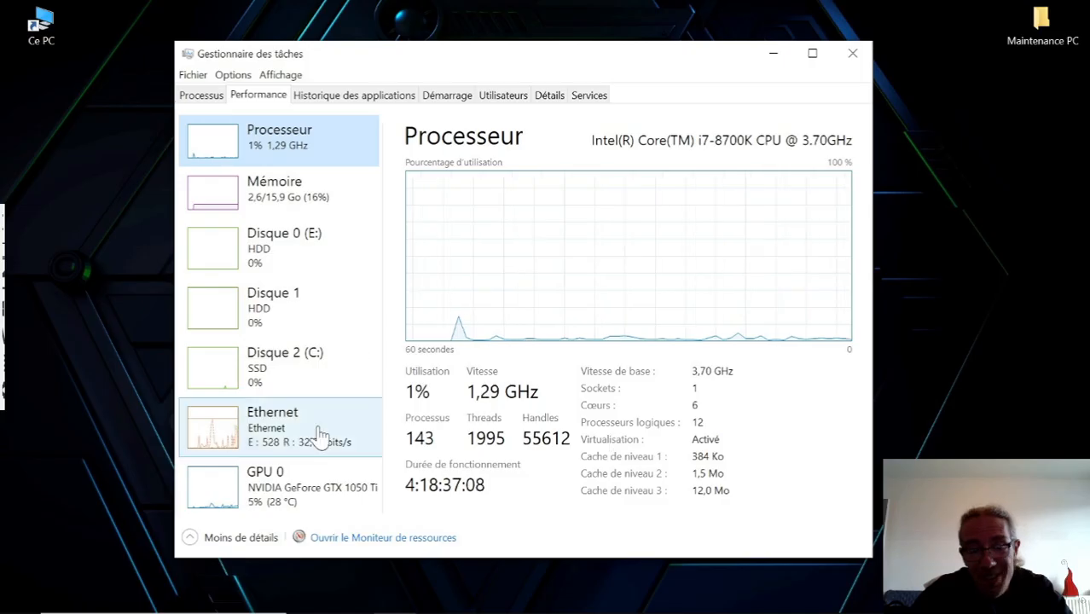
left_click(354, 206)
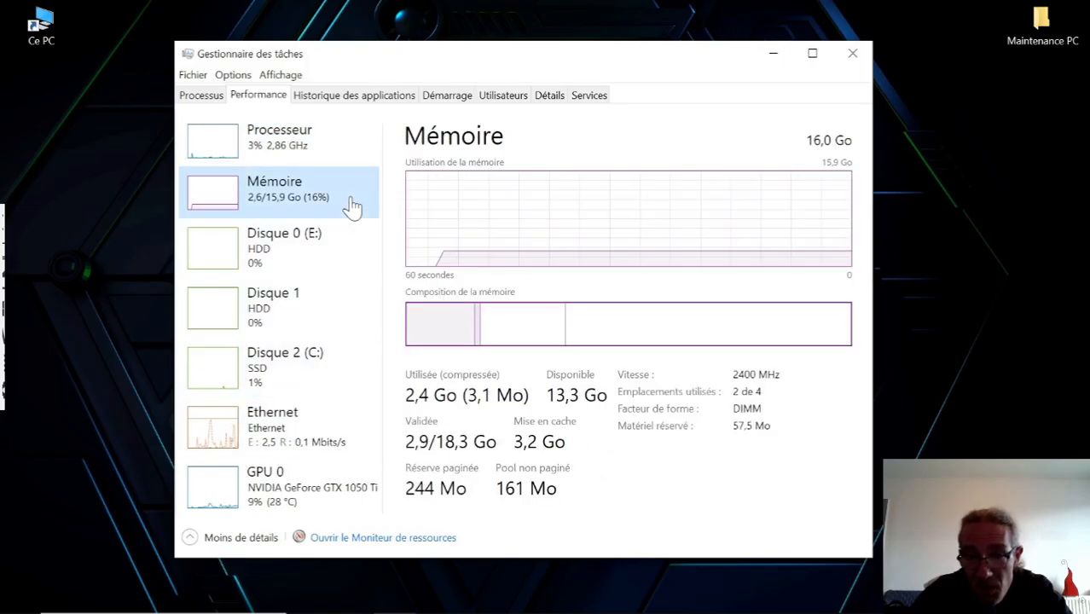
left_click(350, 153)
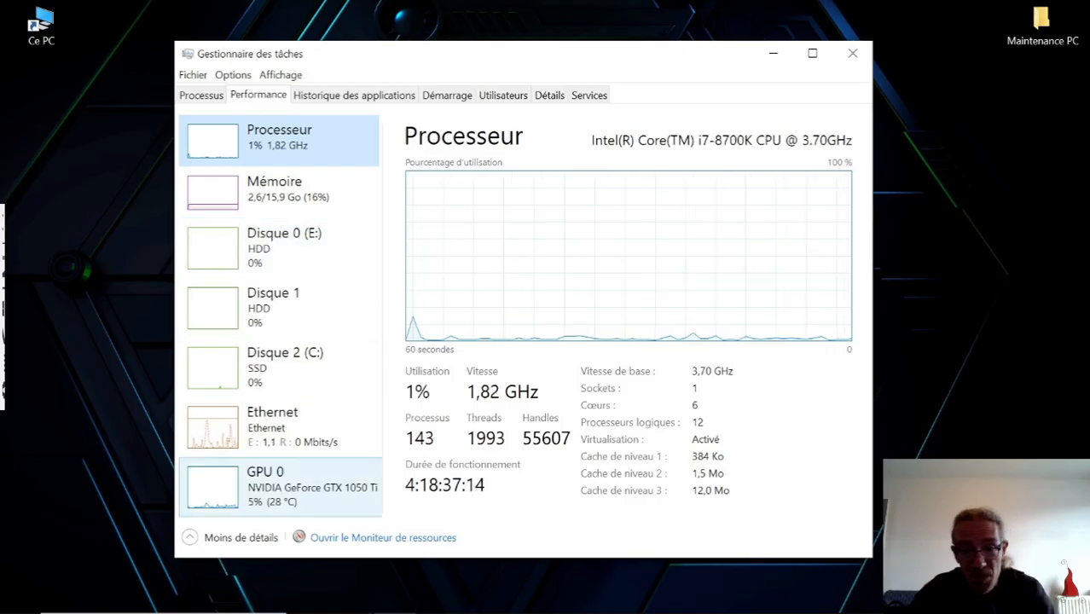
Capture the task manager's Performance view showing Processeur as a rectangular snip with Outil Capture d'écran
mouse_move(606, 613)
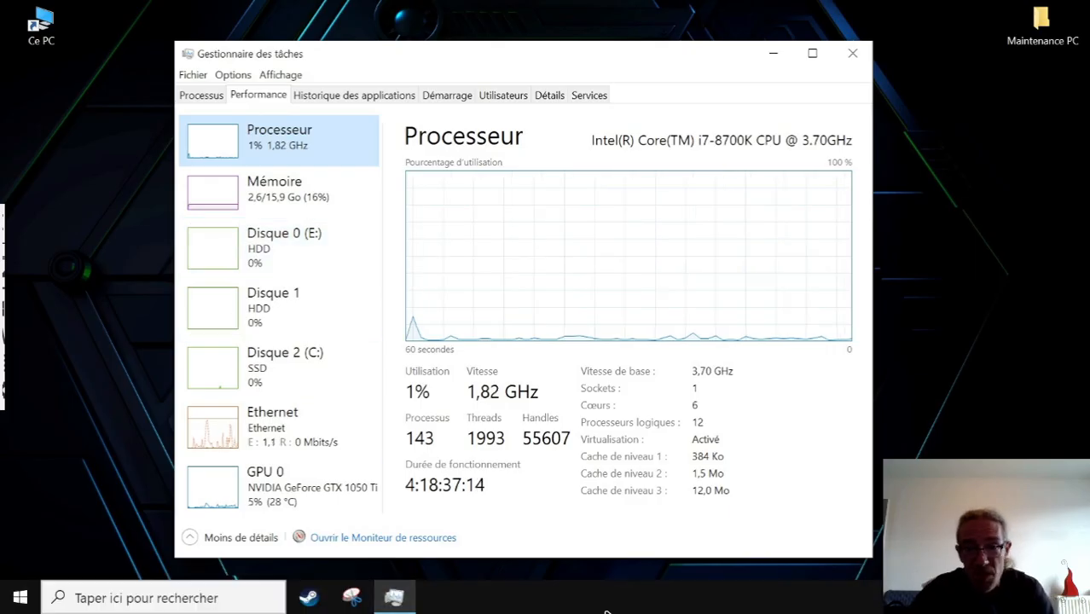
left_click(351, 600)
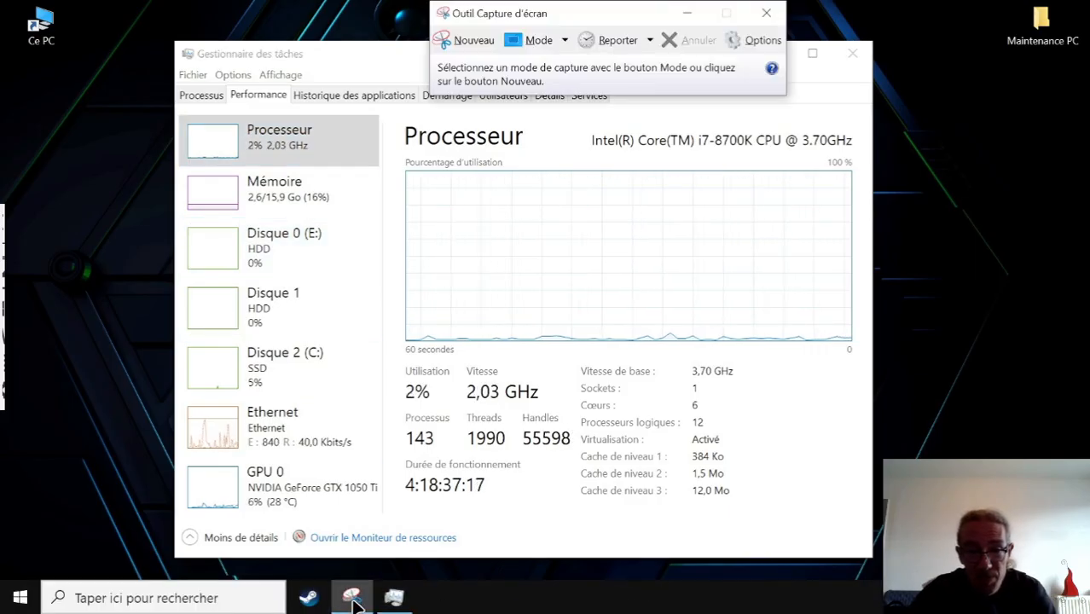
left_click(466, 42)
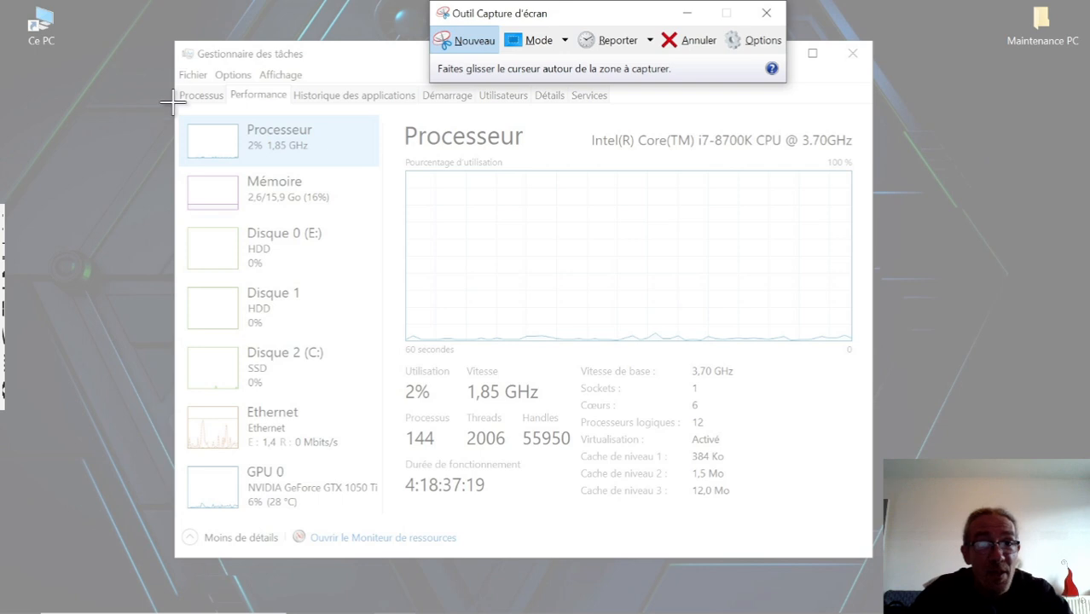
left_click_drag(174, 83, 865, 521)
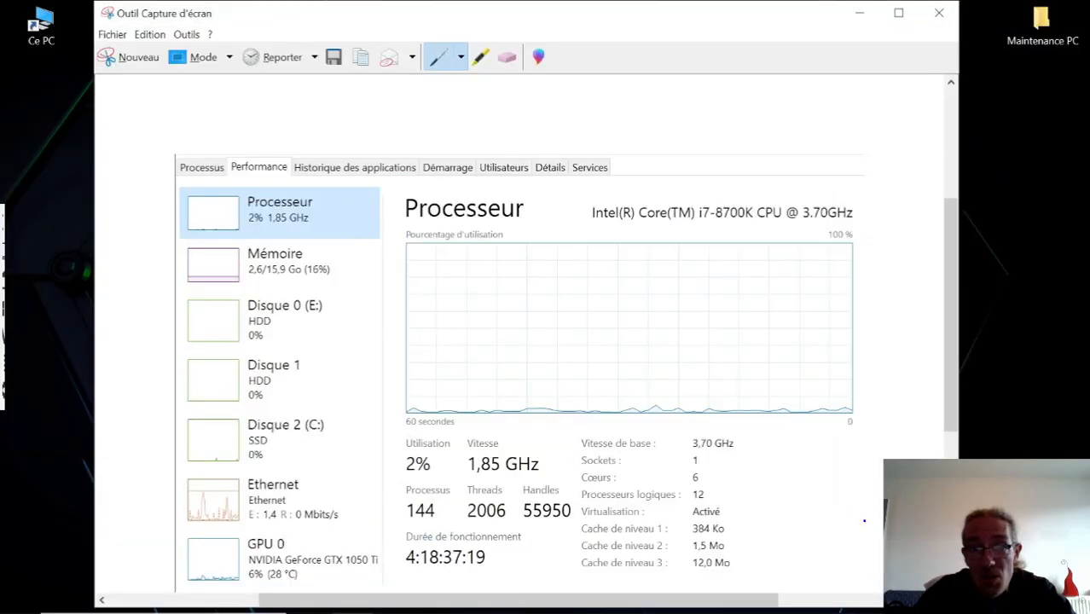
Save the snip as PNG file Capture 01 in the Bureau's Maintenance PC folder and close Outil Capture d'écran
left_click(334, 58)
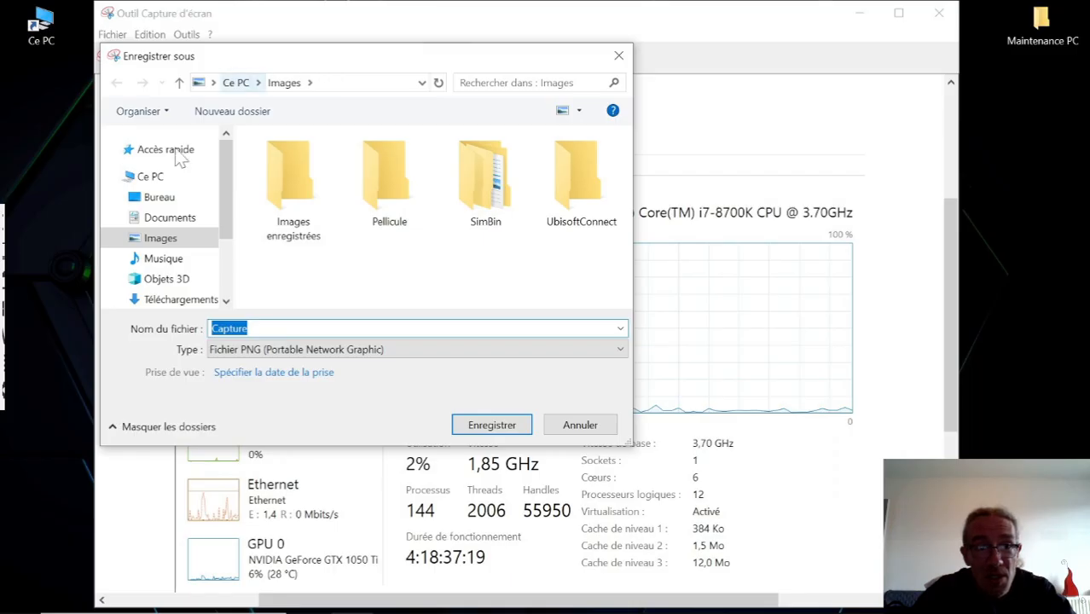
left_click(160, 201)
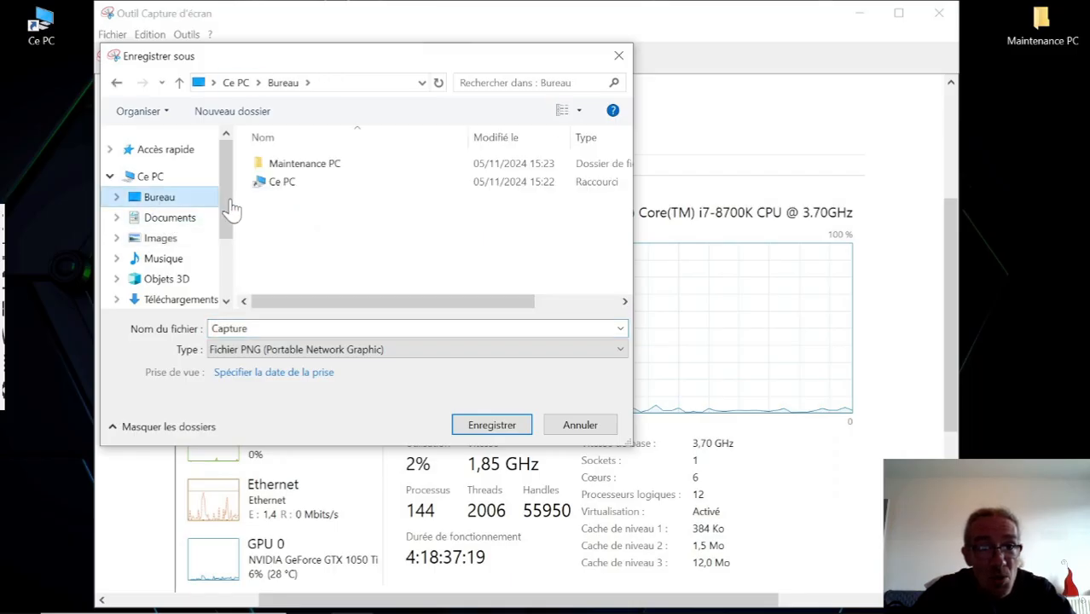
double_click(327, 170)
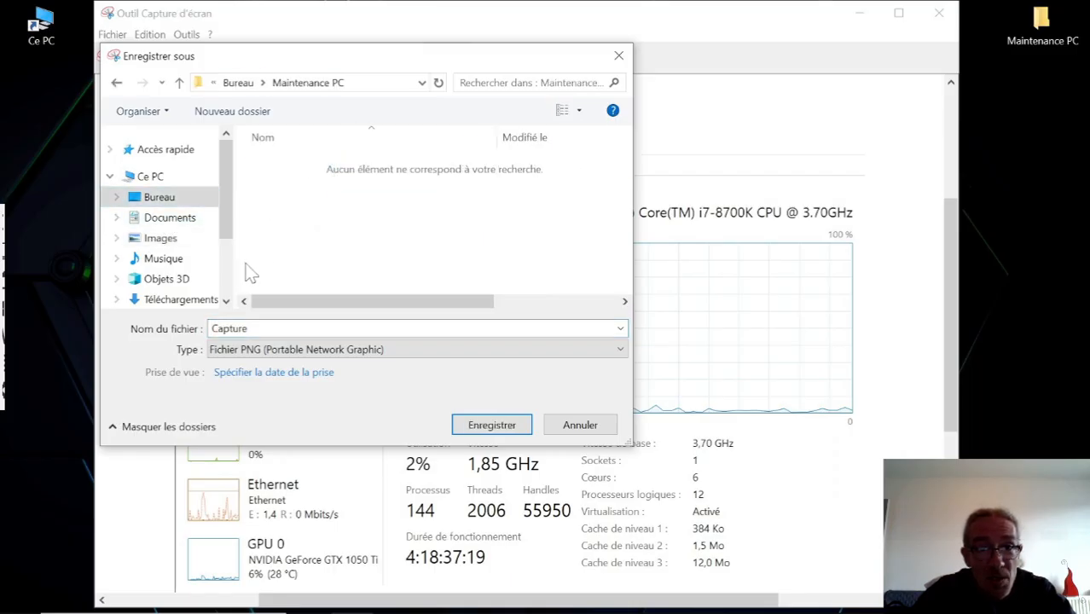
double_click(264, 331)
left_click(269, 327)
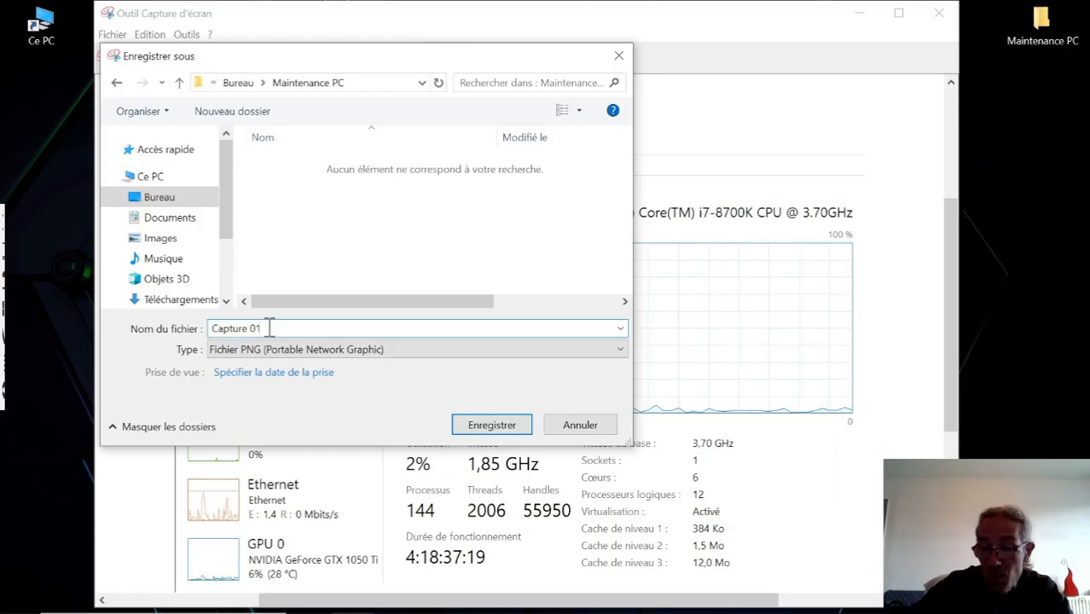
key("Return")
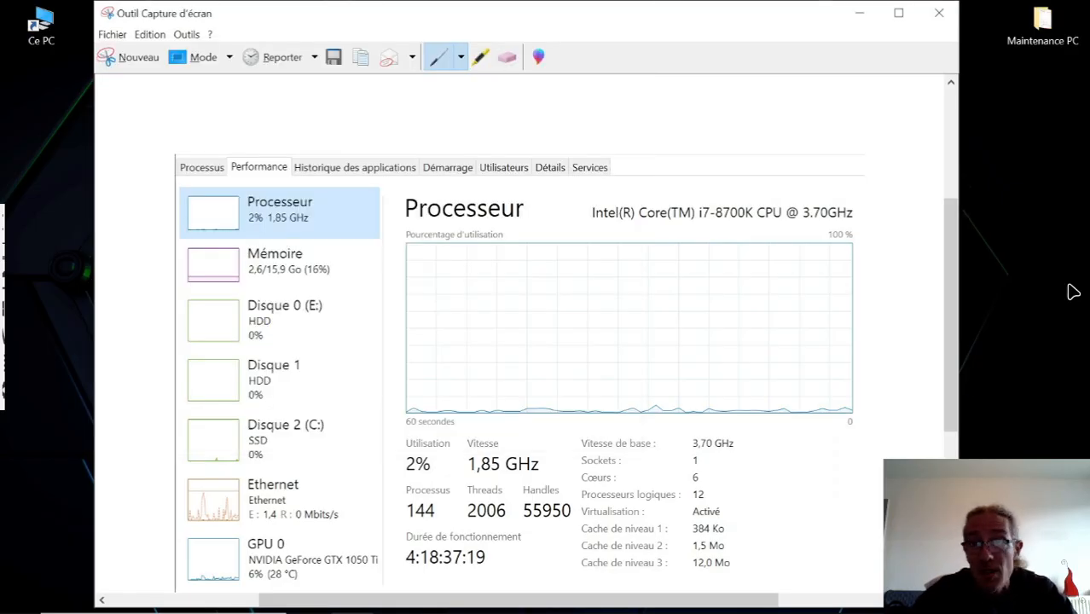
left_click(938, 13)
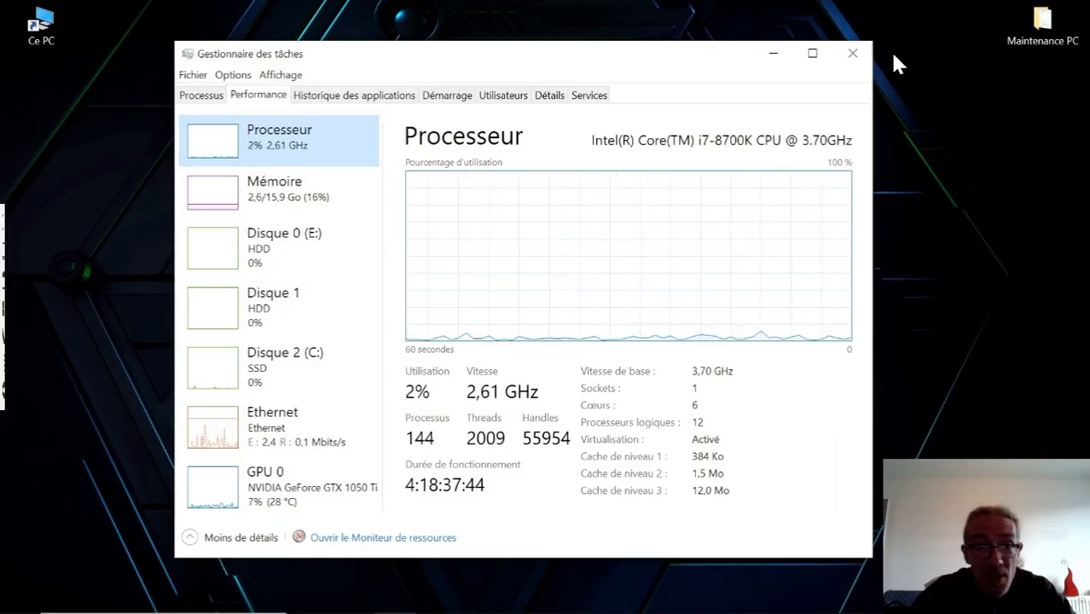
Examine the Mémoire speed and slot usage, check the Processeur details again, and close the Gestionnaire des tâches
left_click(319, 202)
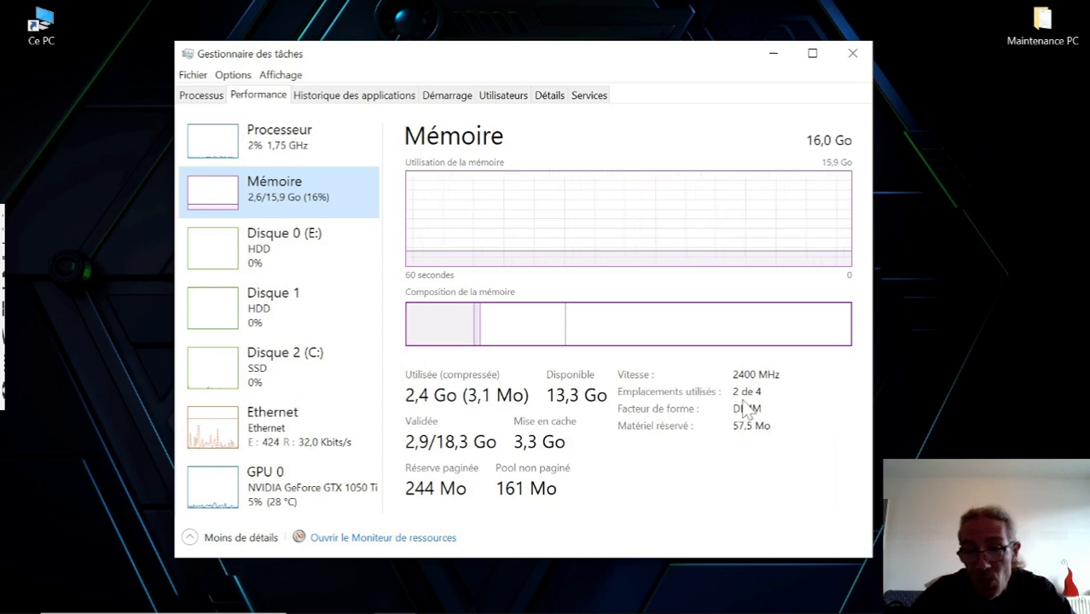
mouse_move(756, 402)
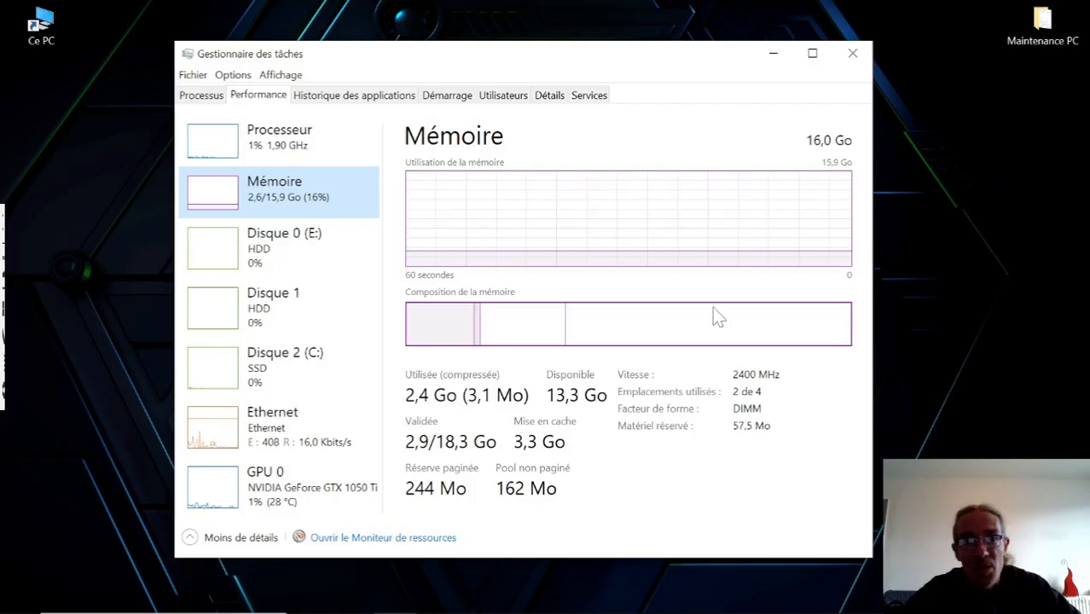
mouse_move(517, 612)
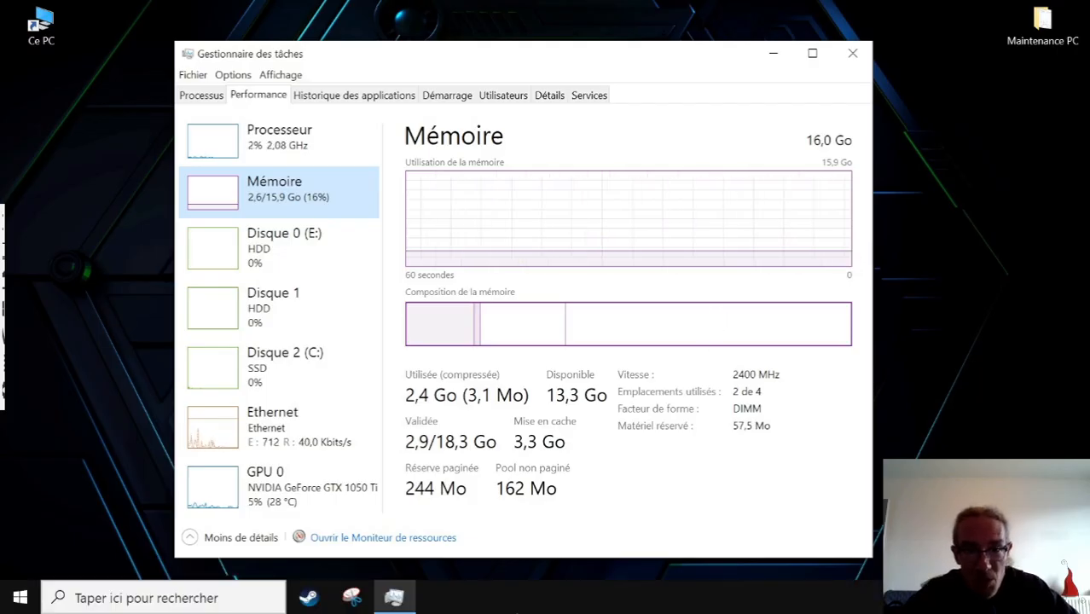
left_click(235, 146)
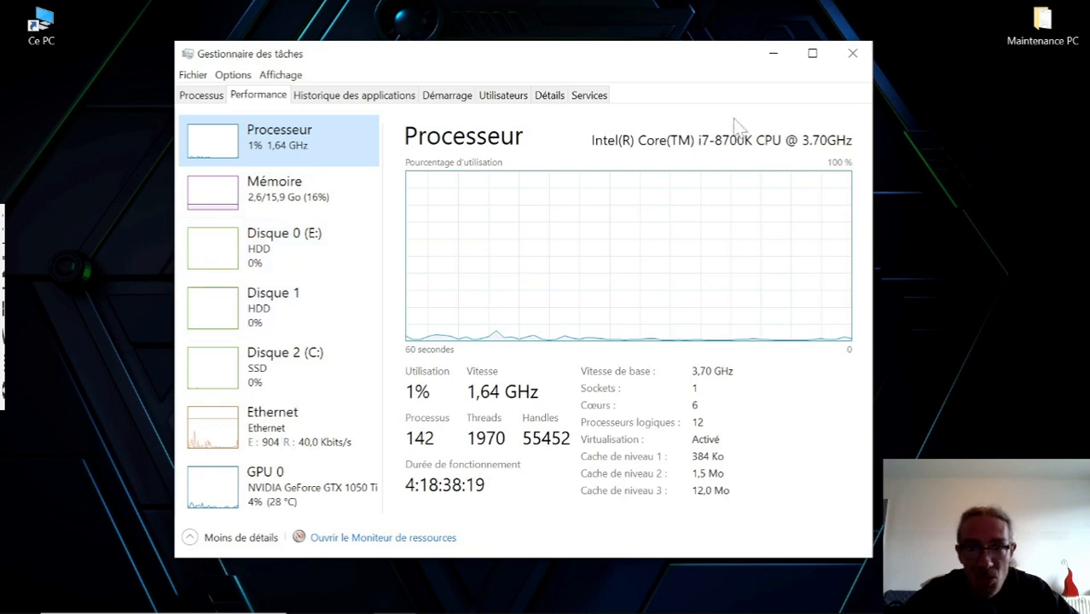
left_click(853, 53)
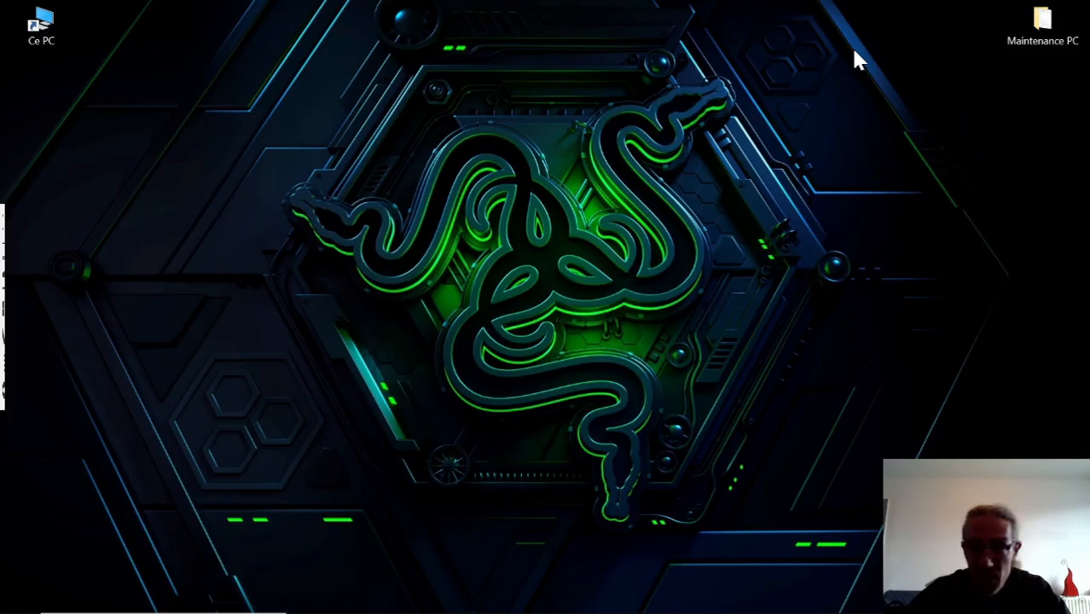
Search Windows for "progr" and open Ajouter ou supprimer des programmes
mouse_move(516, 611)
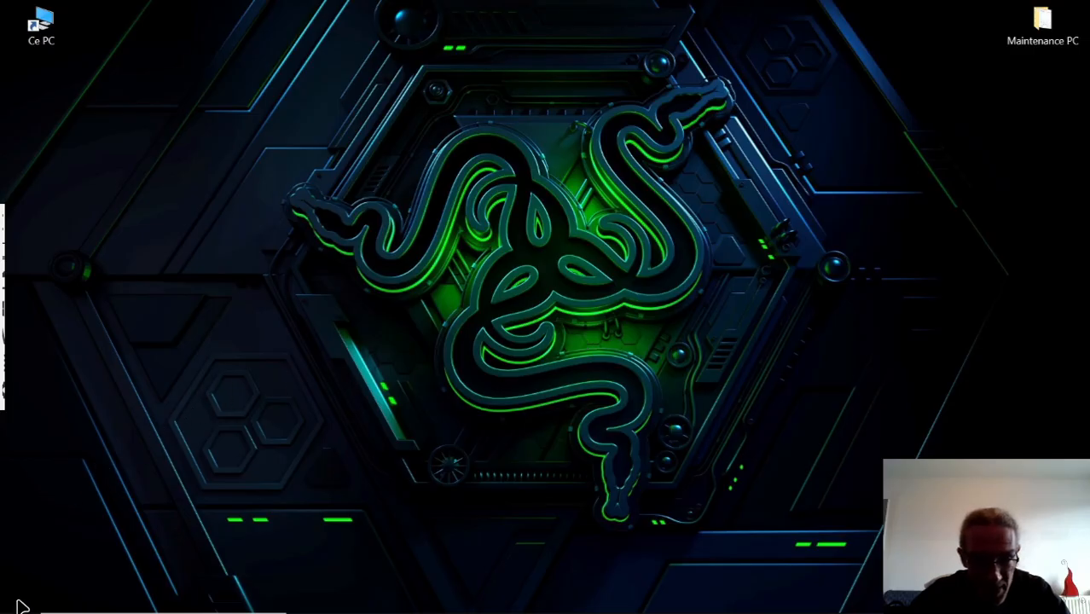
mouse_move(23, 610)
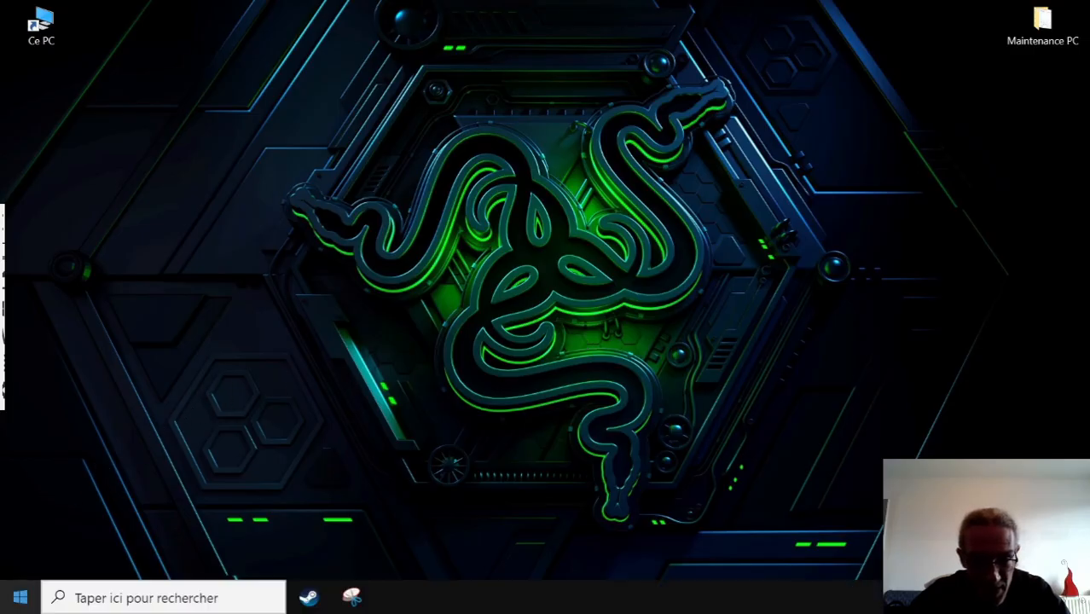
left_click(20, 598)
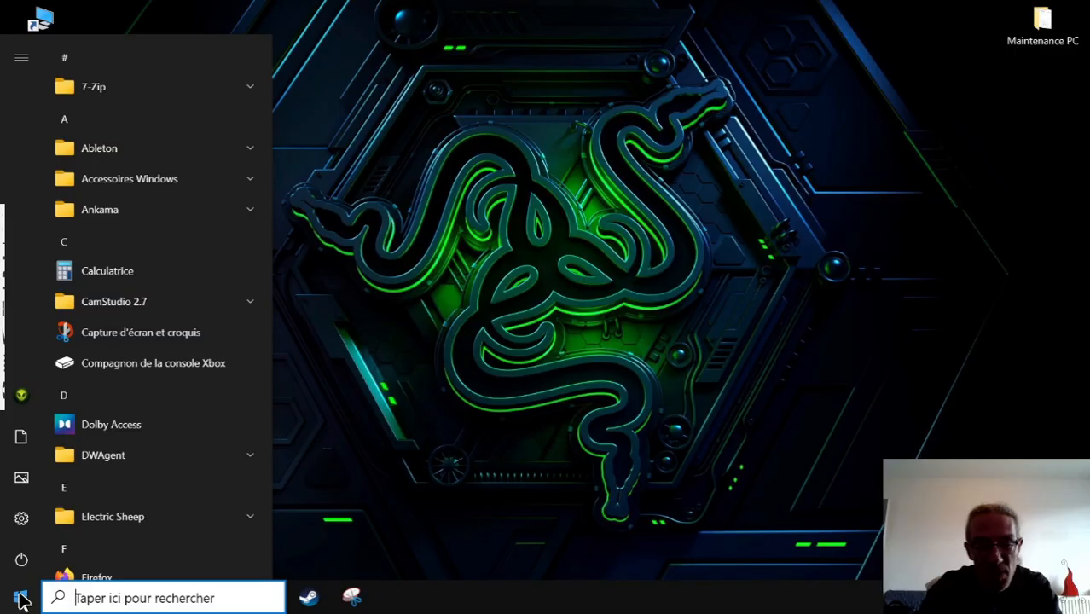
type("progr")
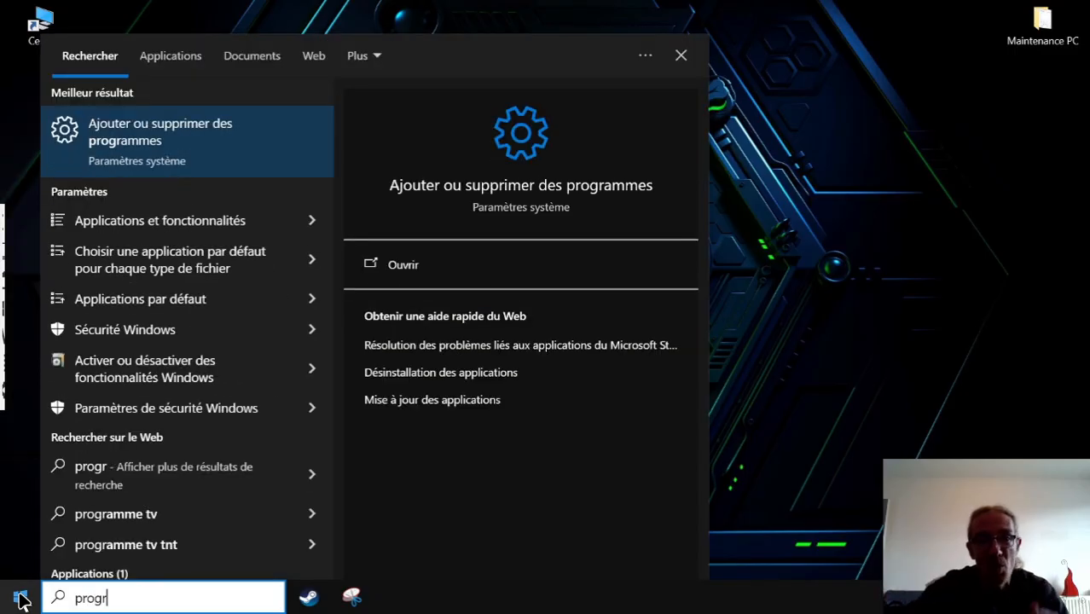
left_click(196, 146)
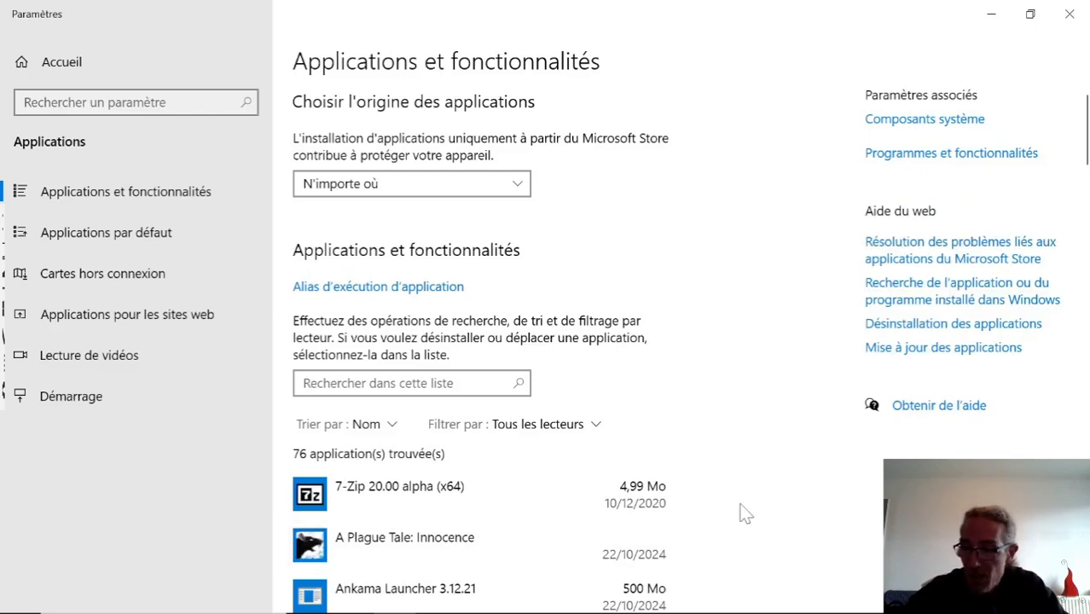
Review the installed applications from 7-Zip down to the Microsoft Edge entries for programs that can be removed
mouse_move(673, 613)
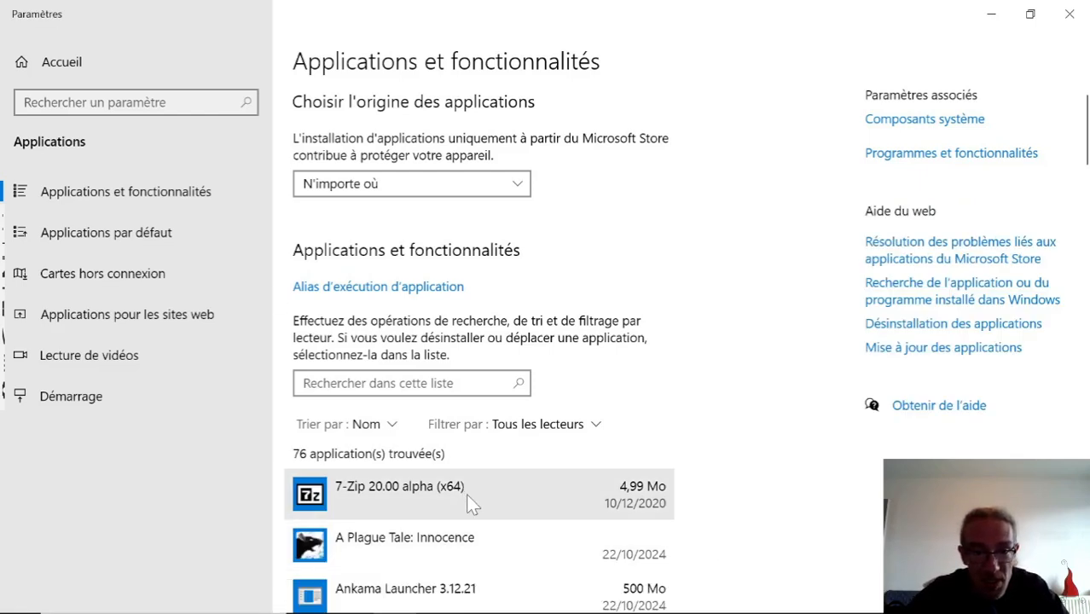
scroll(467, 504, "down", 4)
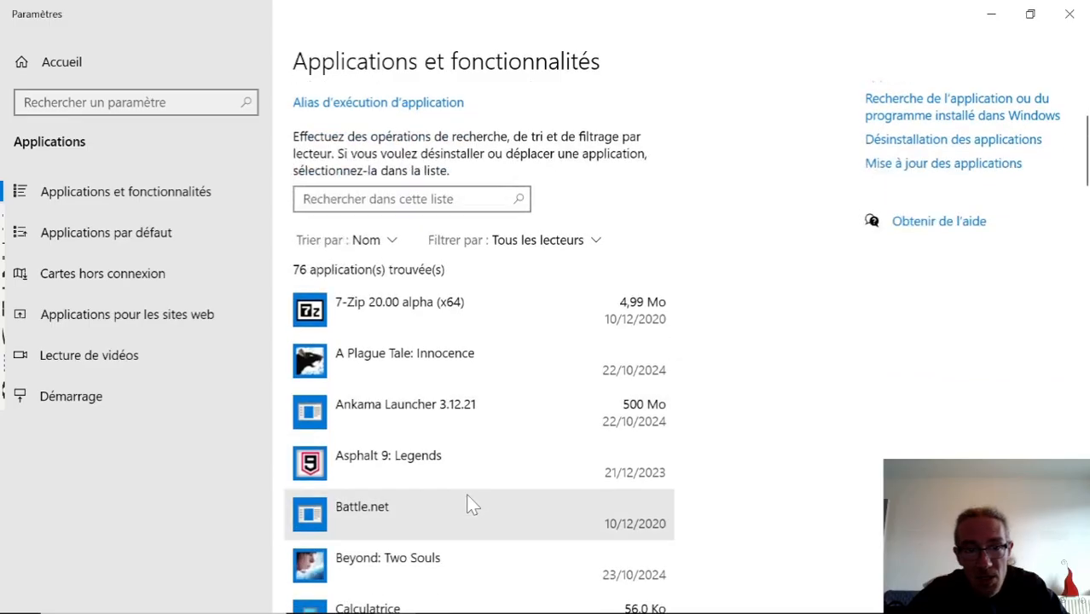
scroll(471, 503, "down", 2)
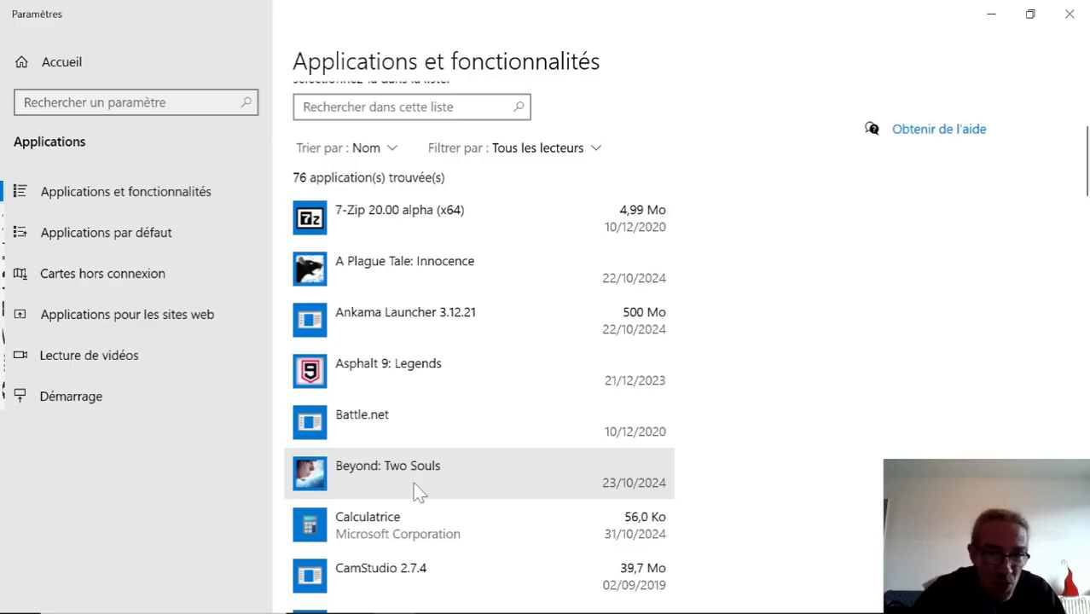
scroll(423, 493, "down", 2)
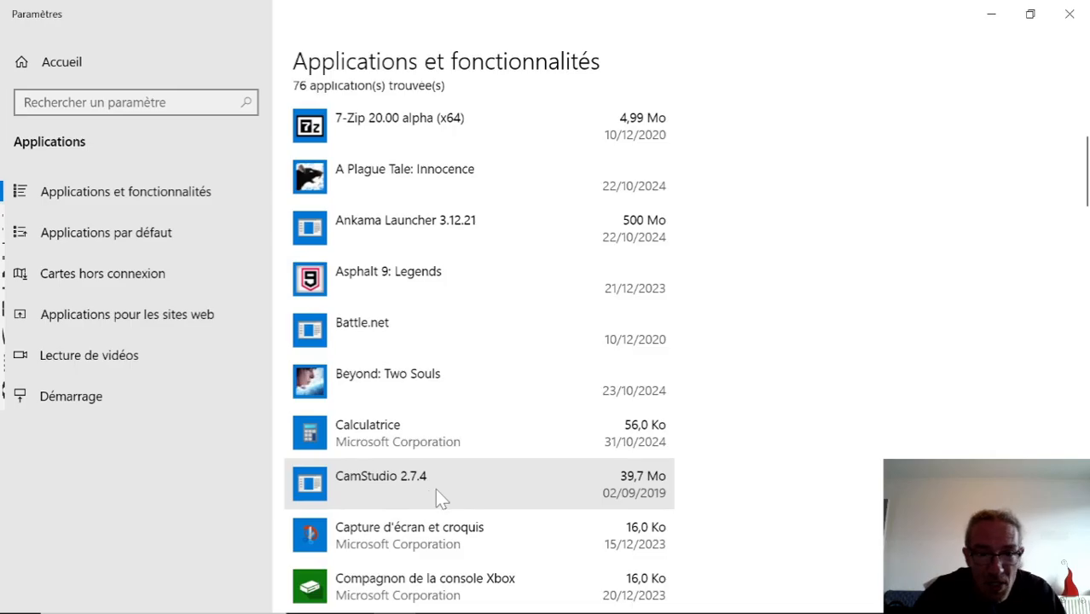
scroll(407, 493, "down", 2)
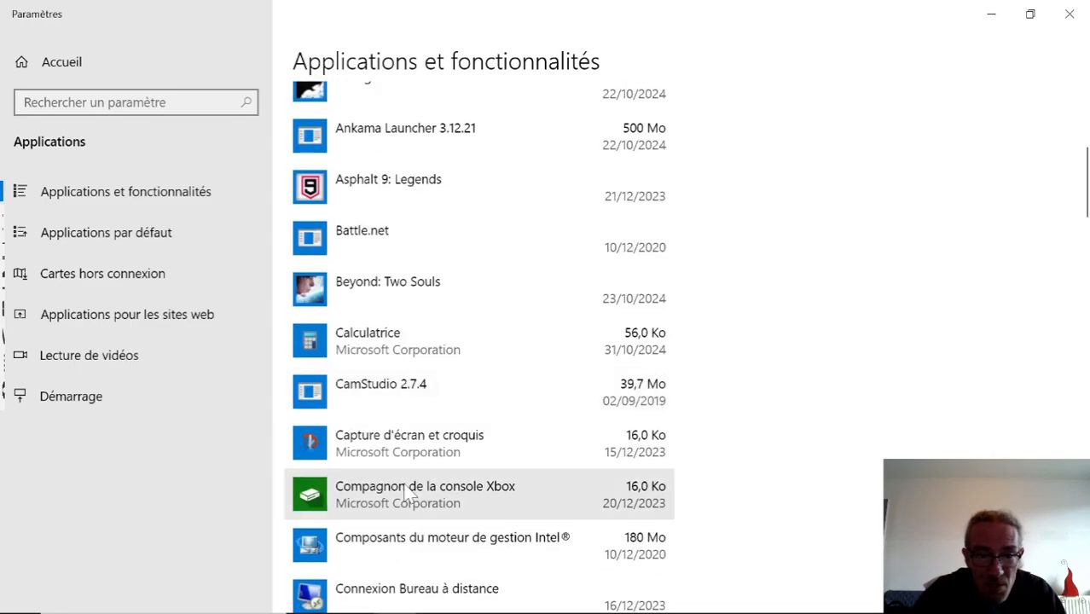
scroll(408, 493, "down", 2)
scroll(408, 493, "down", 1)
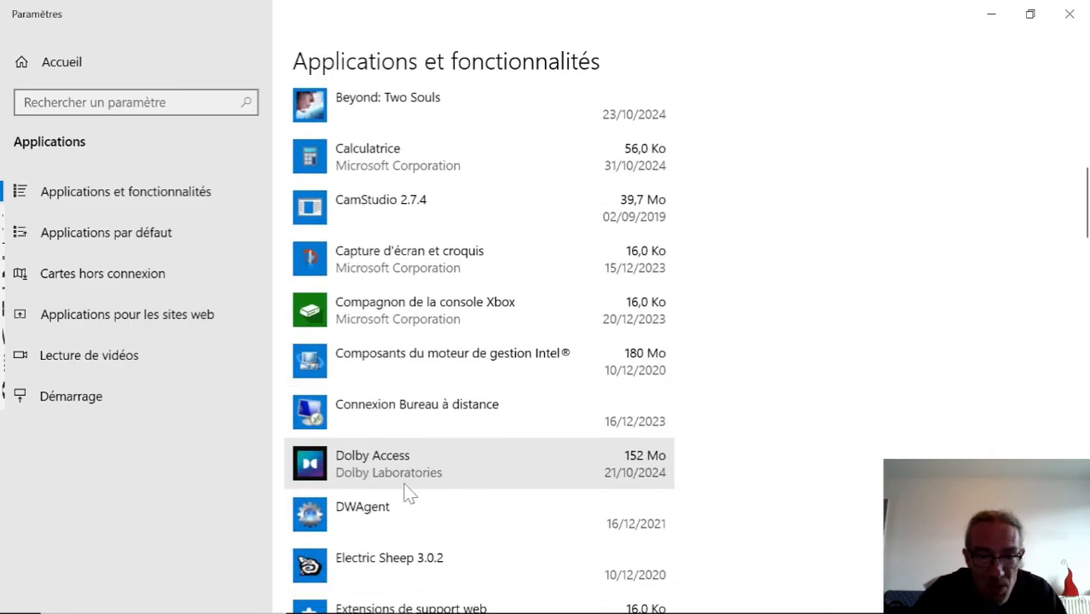
scroll(408, 493, "down", 1)
scroll(407, 493, "down", 1)
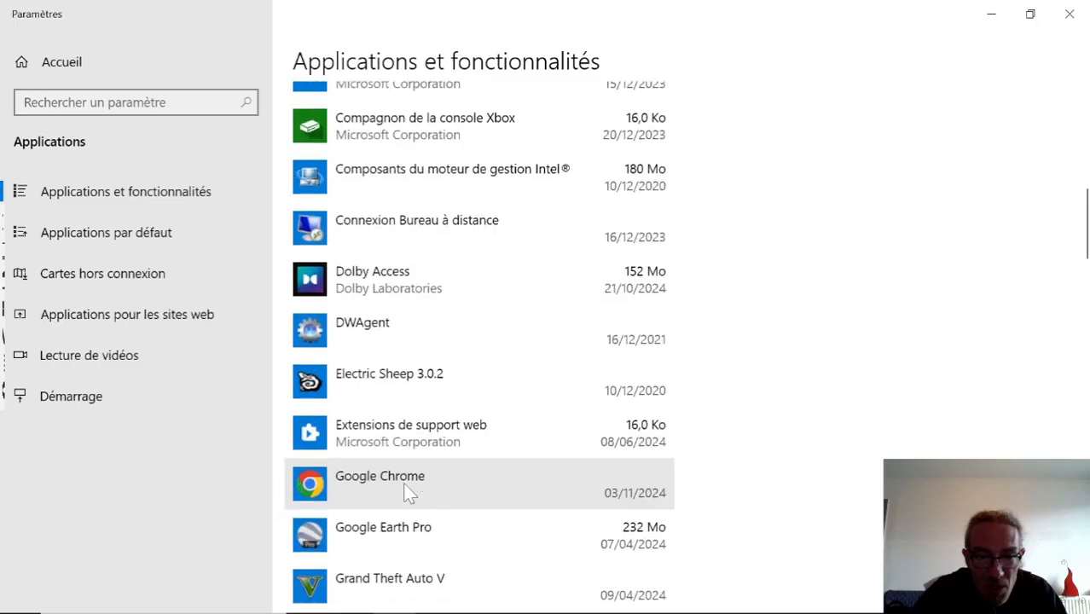
scroll(408, 493, "down", 1)
scroll(408, 493, "down", 1)
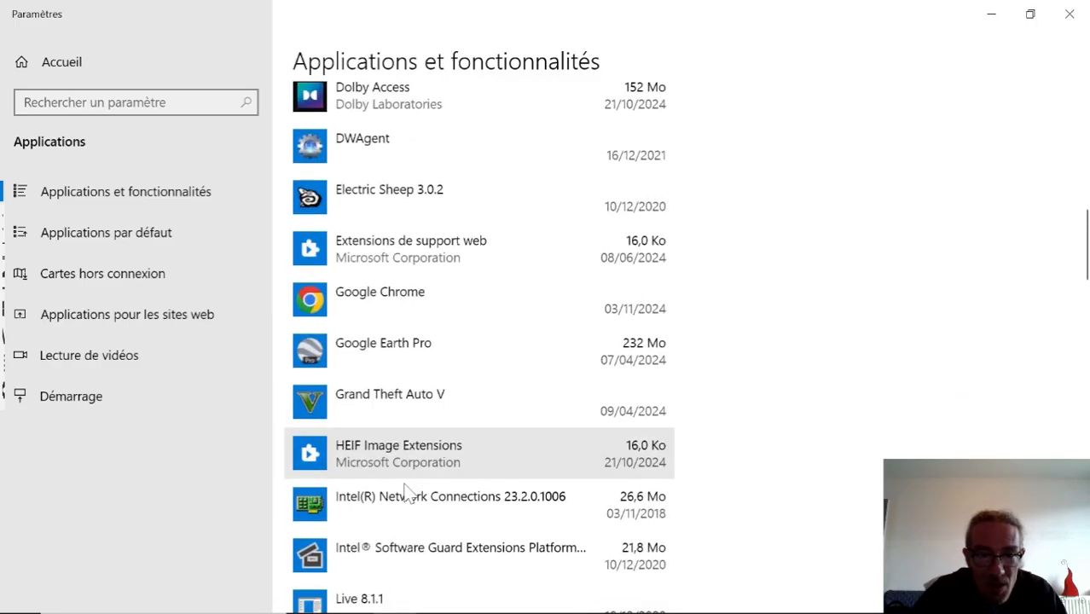
scroll(408, 493, "down", 1)
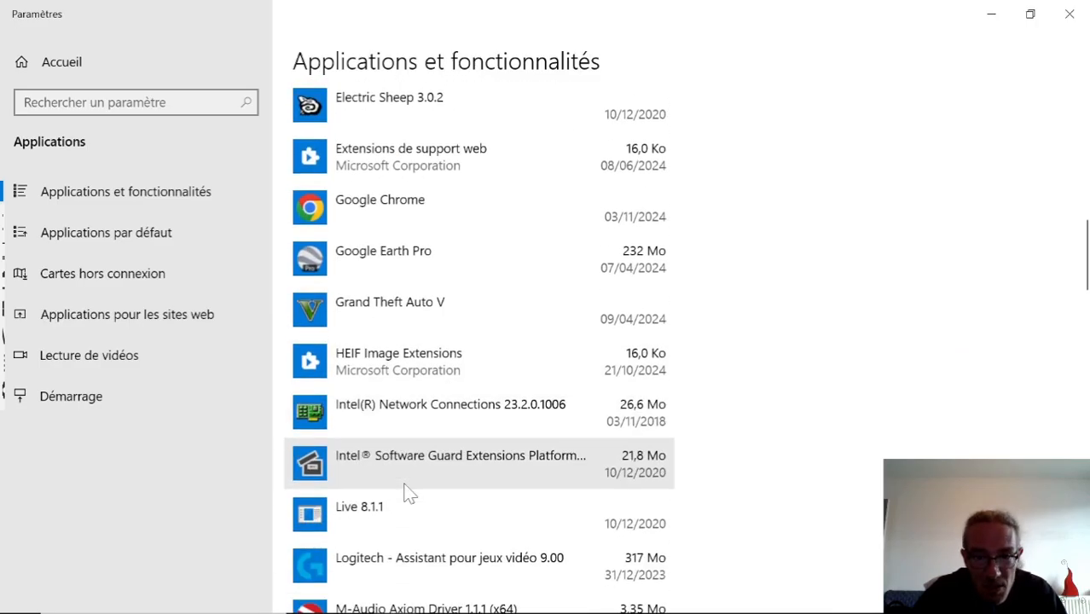
scroll(408, 493, "down", 1)
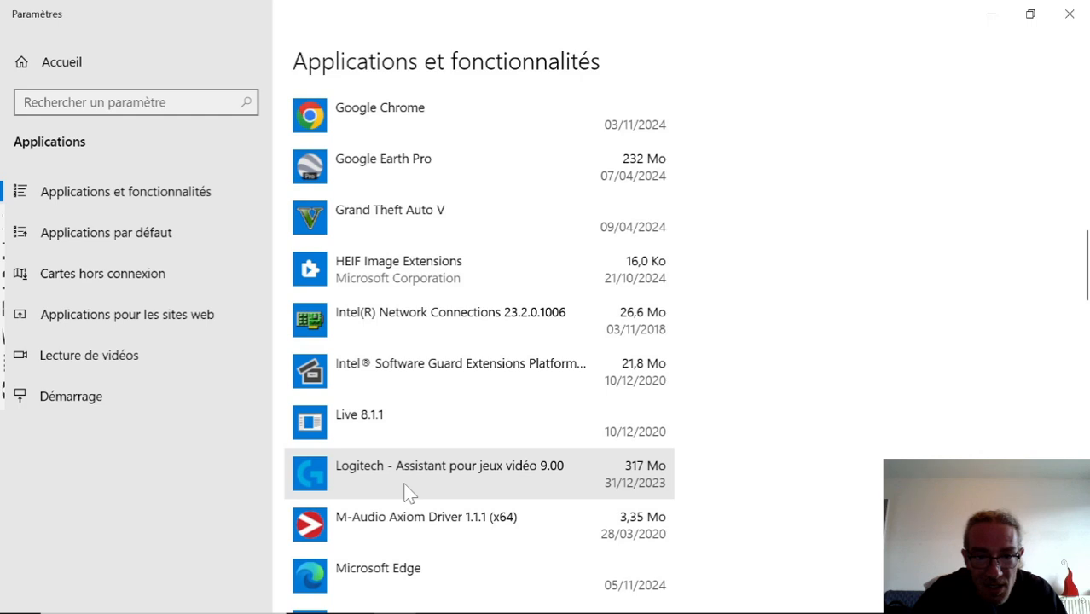
scroll(408, 493, "down", 1)
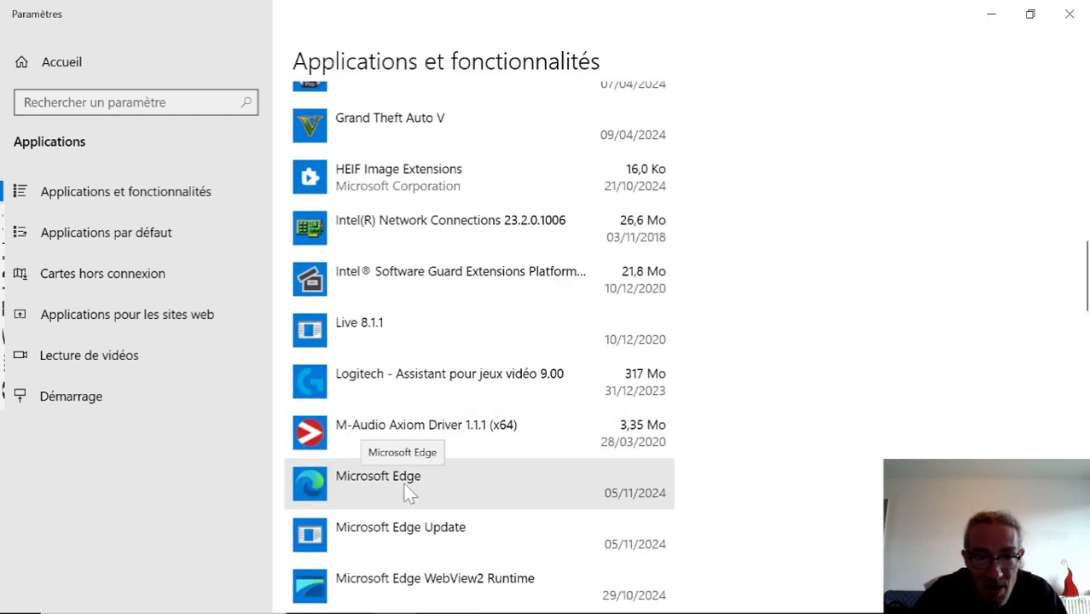
Uninstall Live 8.1.1, authorising UNWISE.EXE to make changes and completing its uninstall wizard
left_click(386, 338)
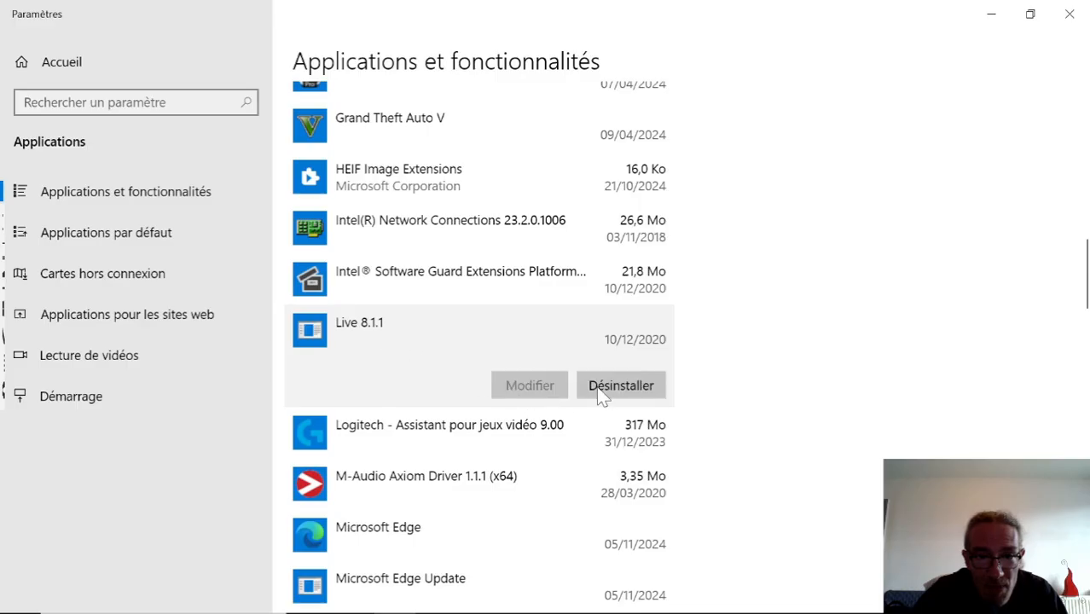
left_click(616, 388)
left_click(691, 344)
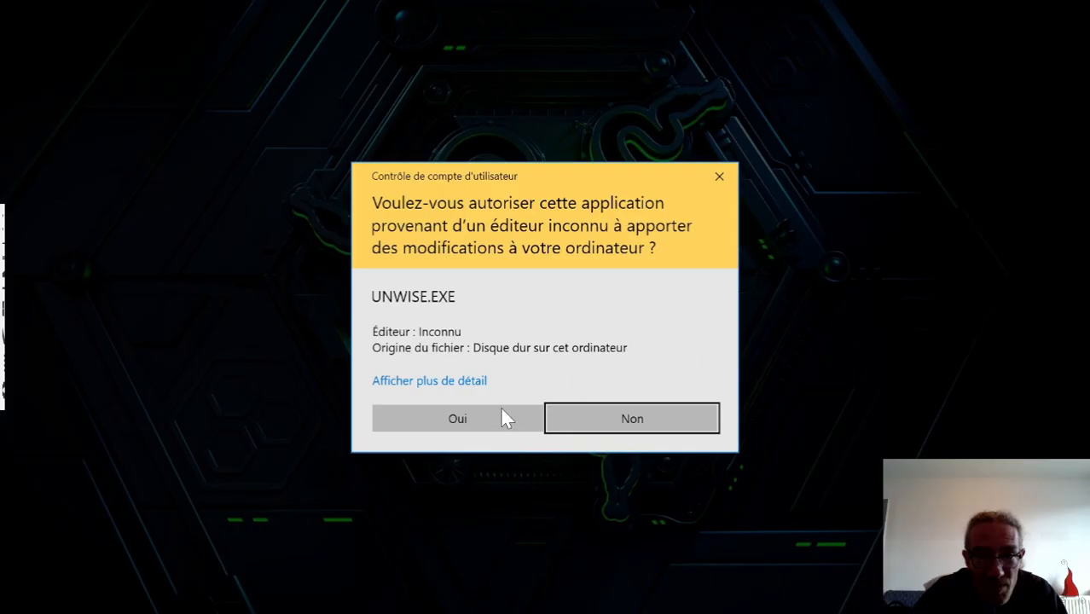
left_click(502, 412)
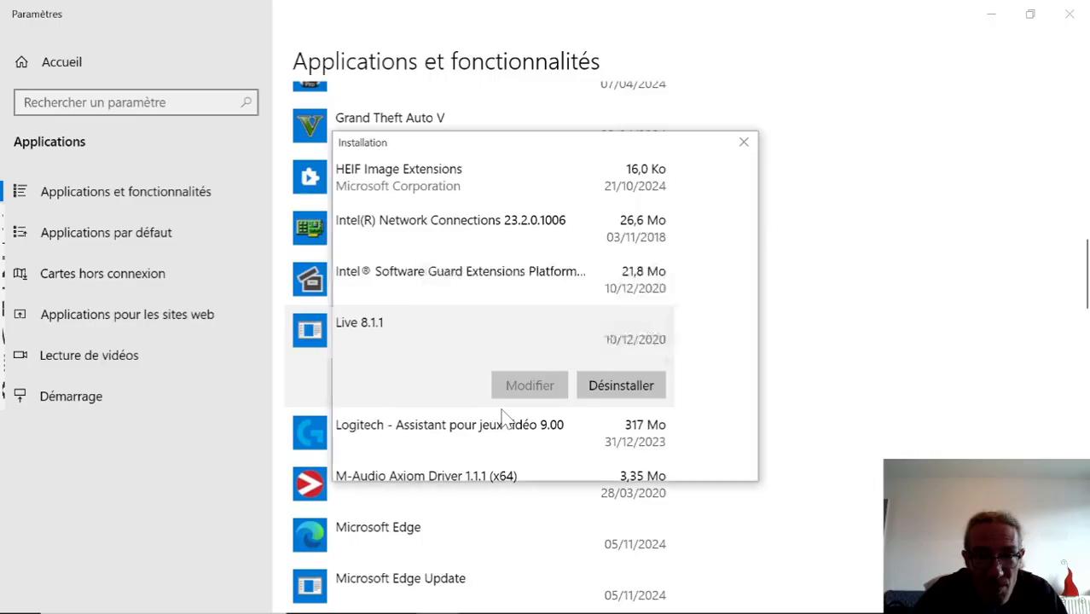
left_click(615, 466)
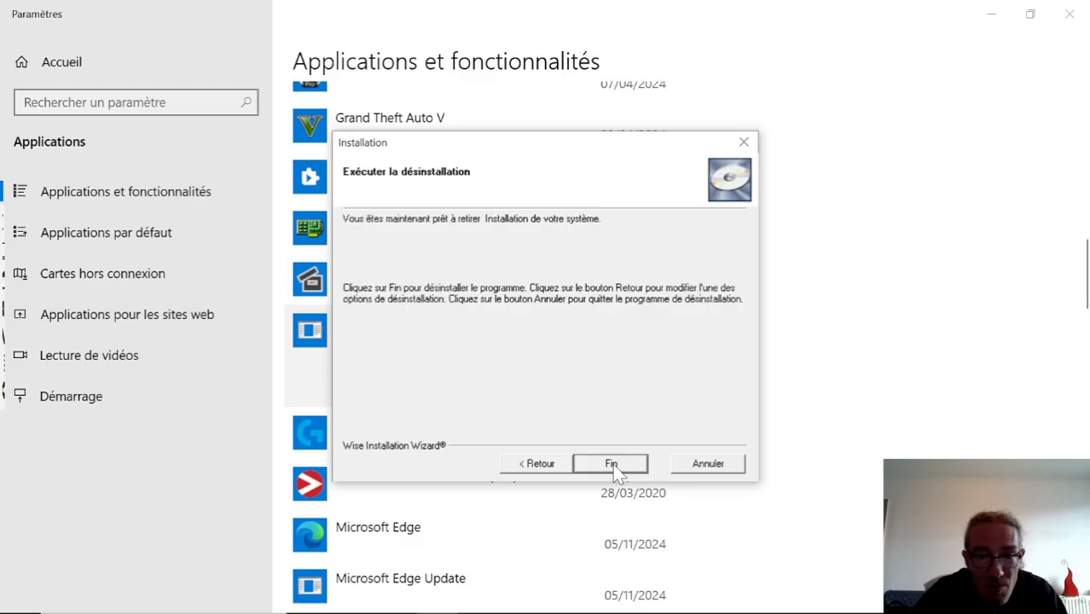
left_click(616, 467)
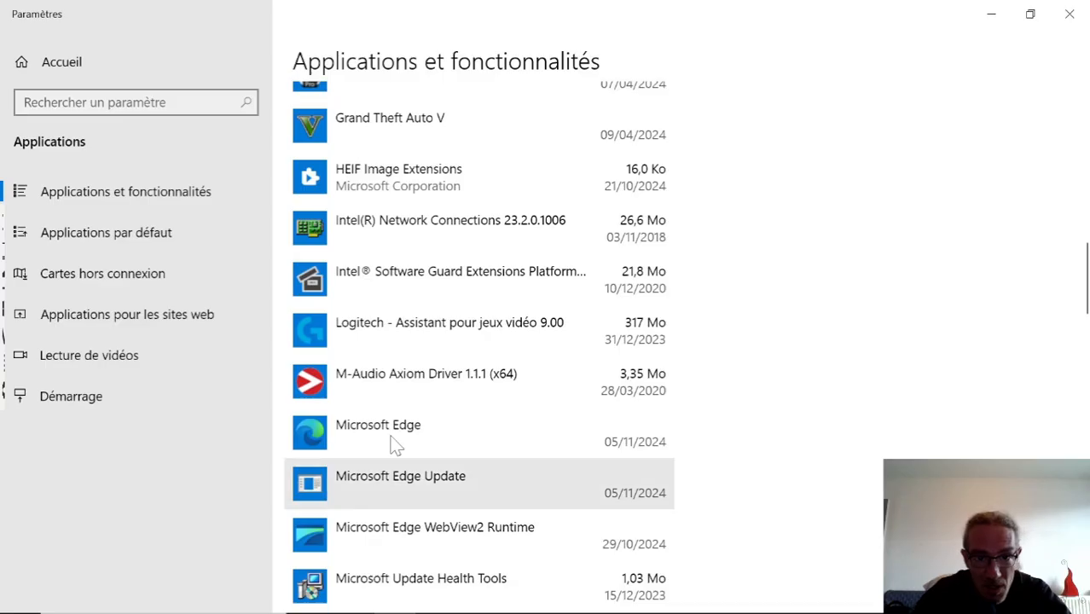
Try to uninstall Pitikapp Remote Dashboard from the installed applications and dismiss the resulting dialog
scroll(522, 427, "down", 3)
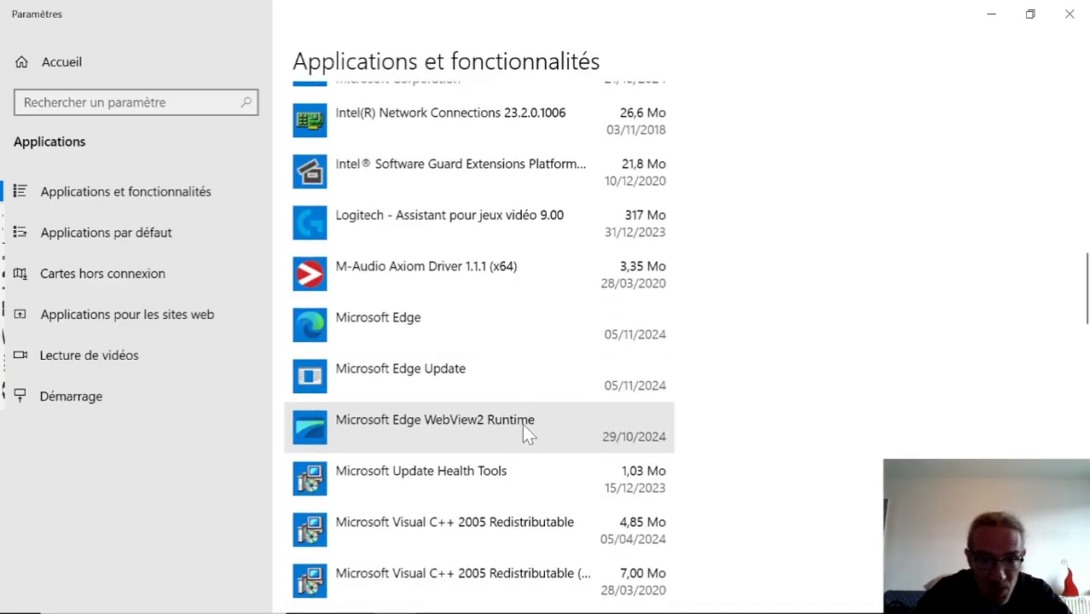
scroll(524, 433, "down", 6)
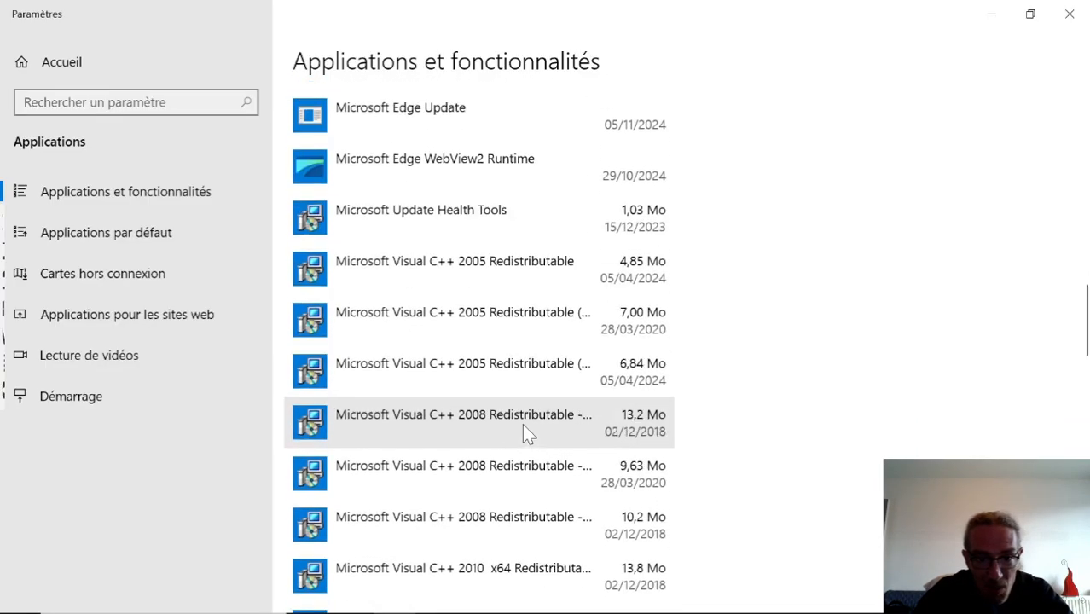
scroll(523, 429, "down", 5)
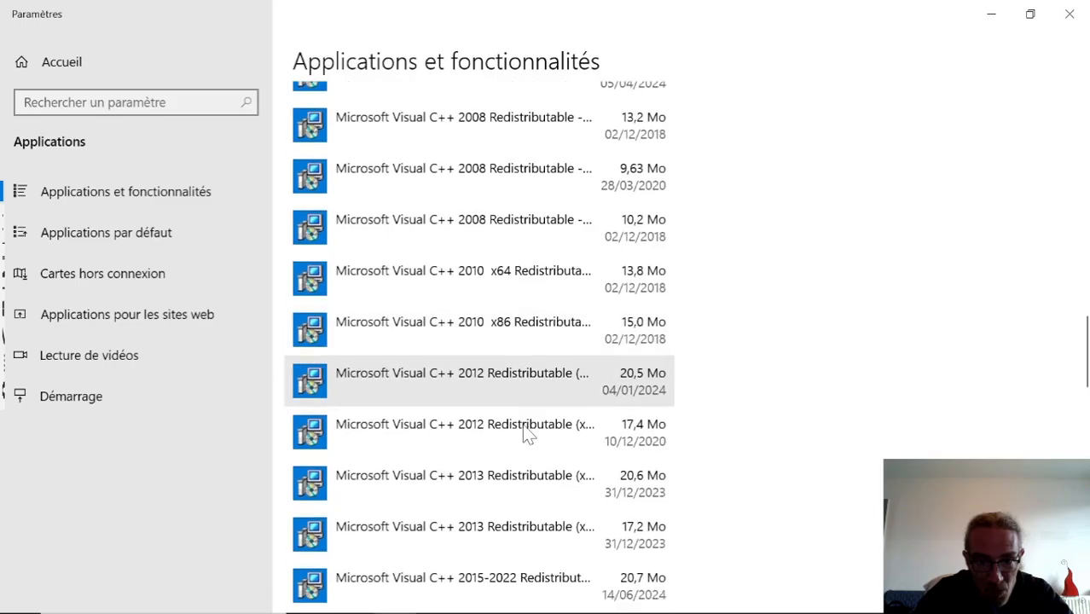
scroll(522, 433, "down", 3)
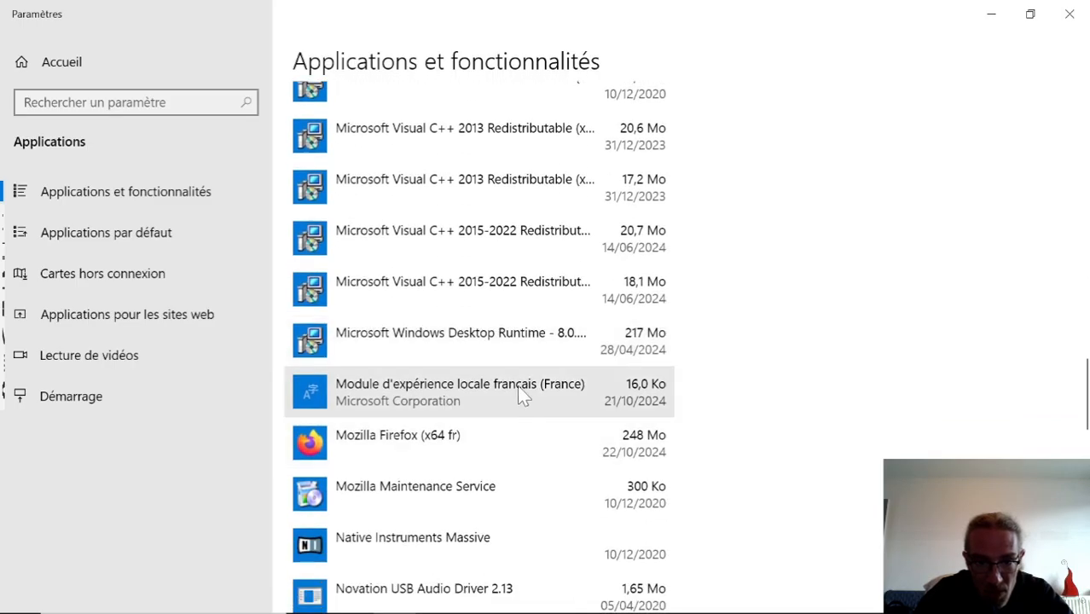
scroll(528, 396, "down", 3)
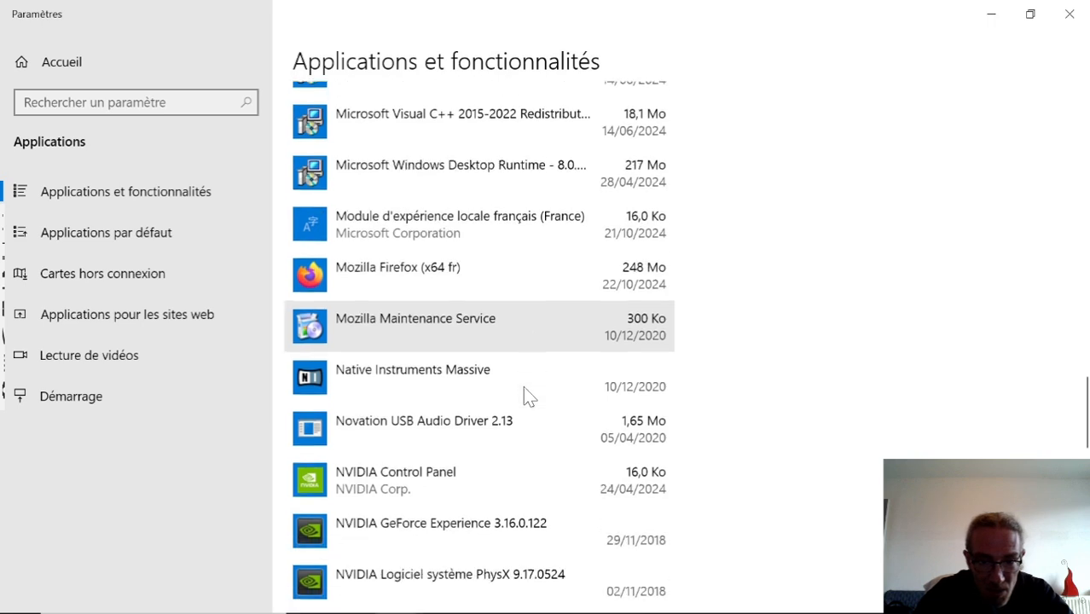
scroll(528, 397, "down", 5)
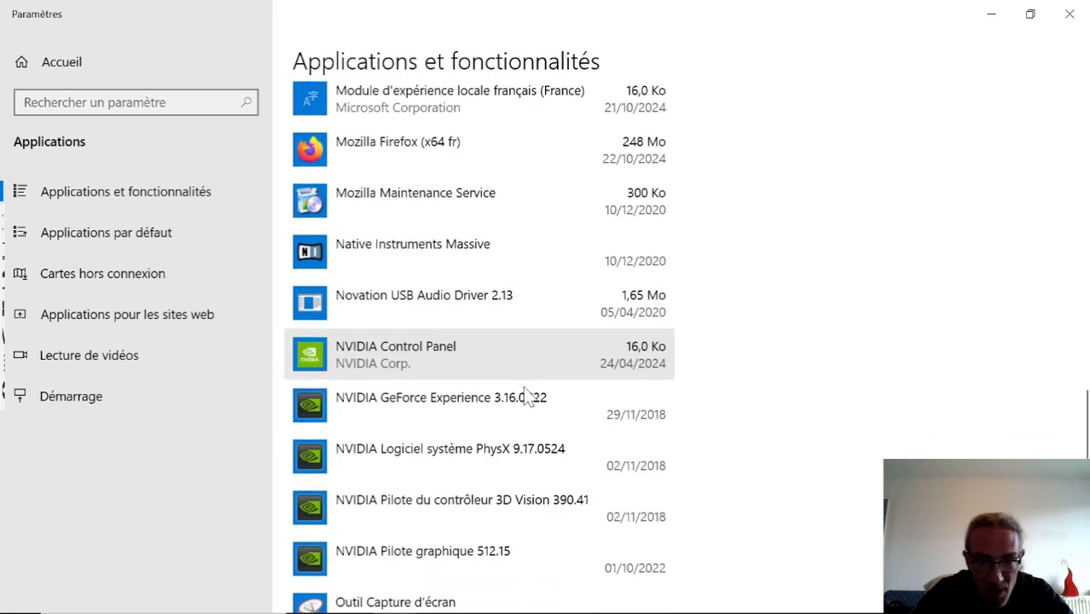
scroll(527, 395, "down", 3)
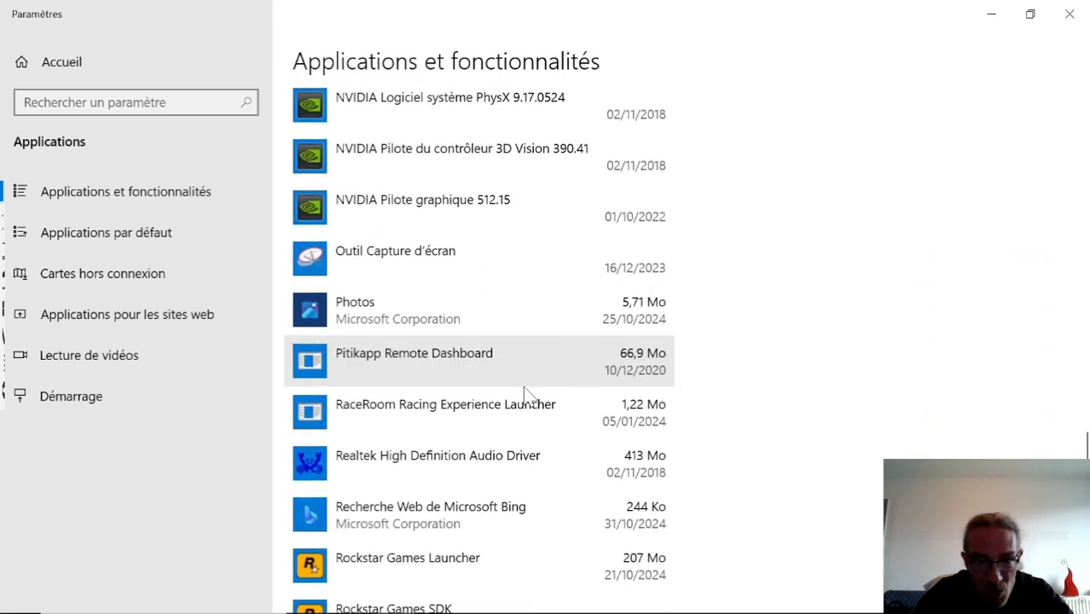
left_click(530, 362)
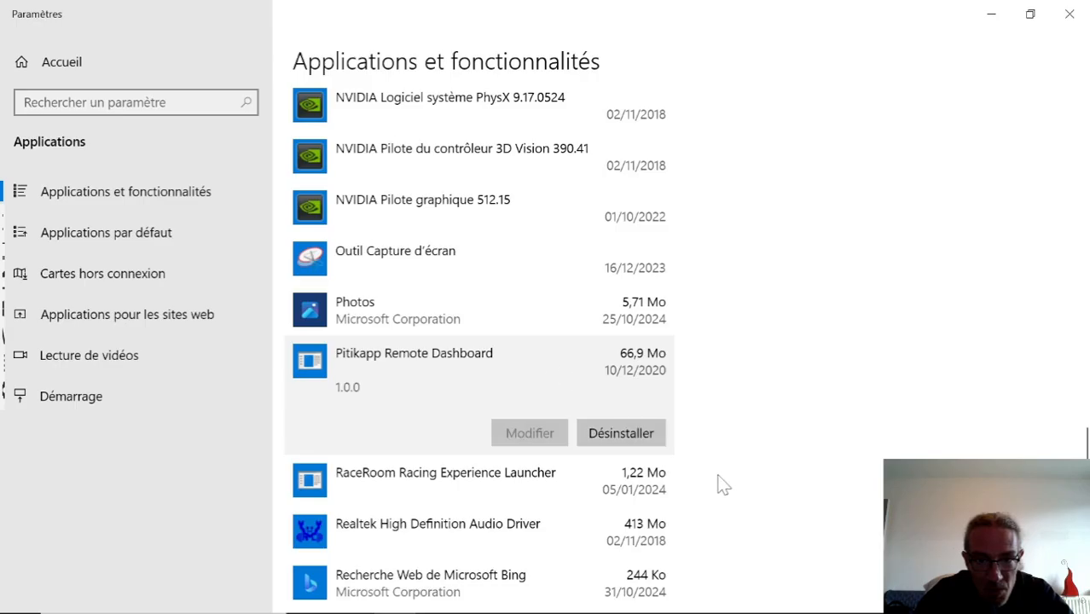
left_click(650, 444)
left_click(721, 391)
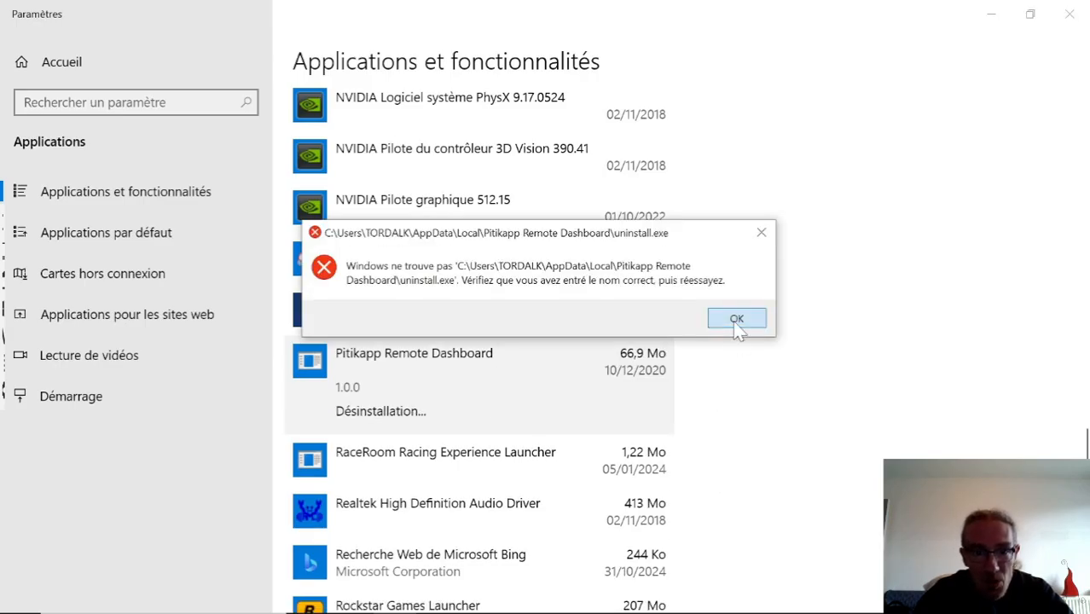
left_click(738, 321)
Review the remaining installed applications down to World of Warcraft for programs that can be removed, and close Paramètres
scroll(594, 472, "down", 2)
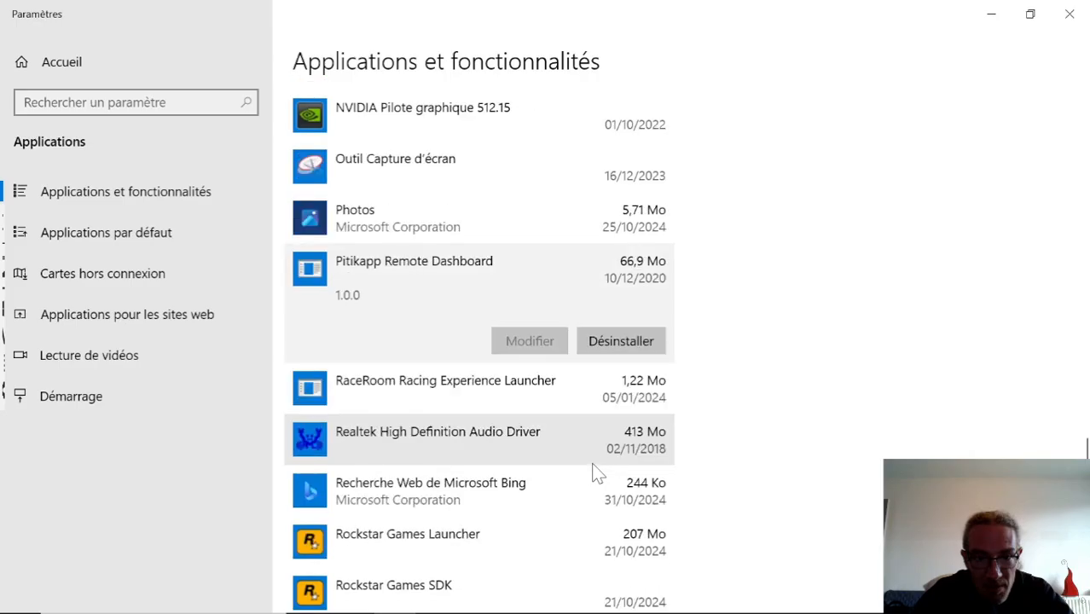
scroll(597, 472, "down", 4)
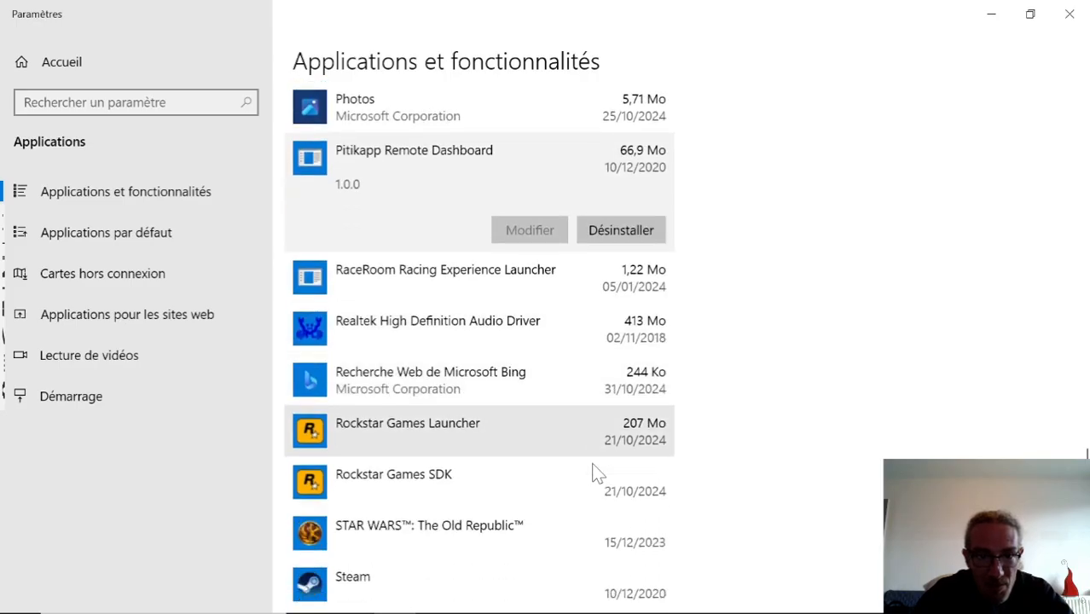
scroll(597, 472, "down", 4)
scroll(597, 475, "down", 2)
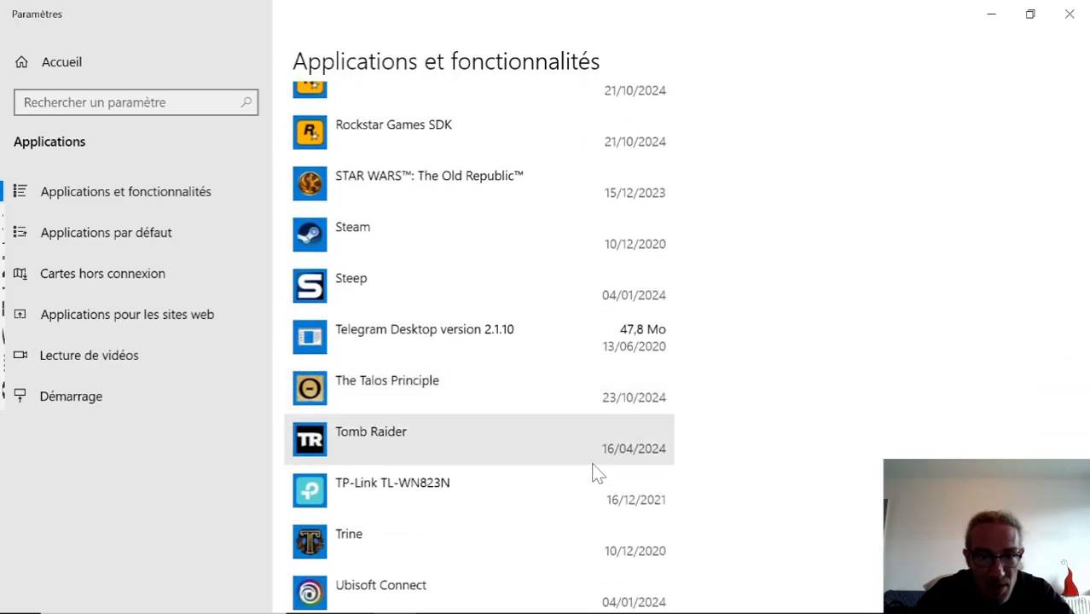
scroll(597, 474, "down", 4)
scroll(598, 474, "down", 2)
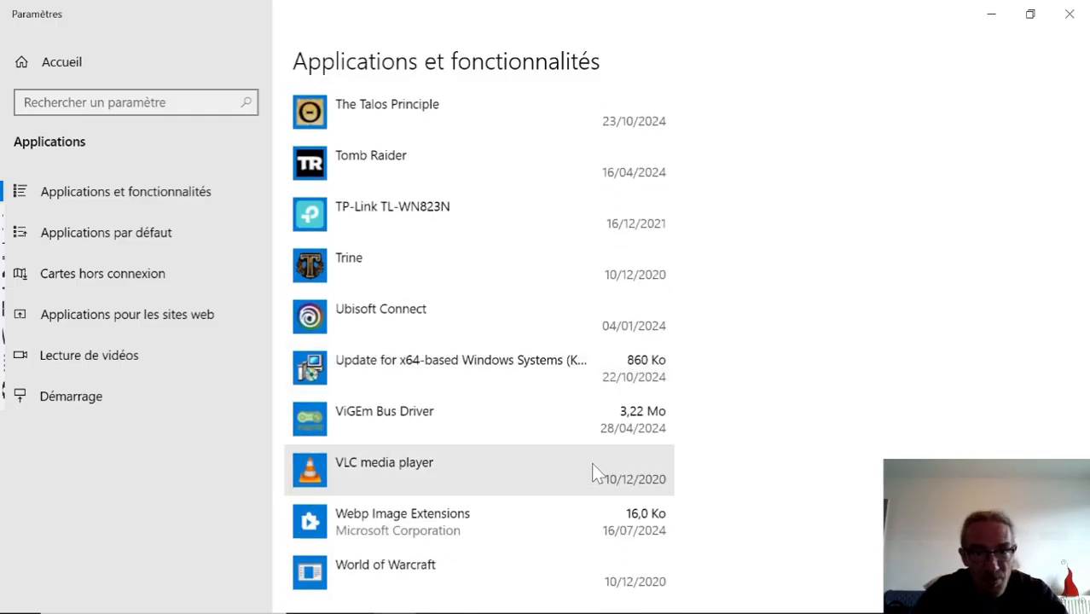
scroll(598, 474, "down", 2)
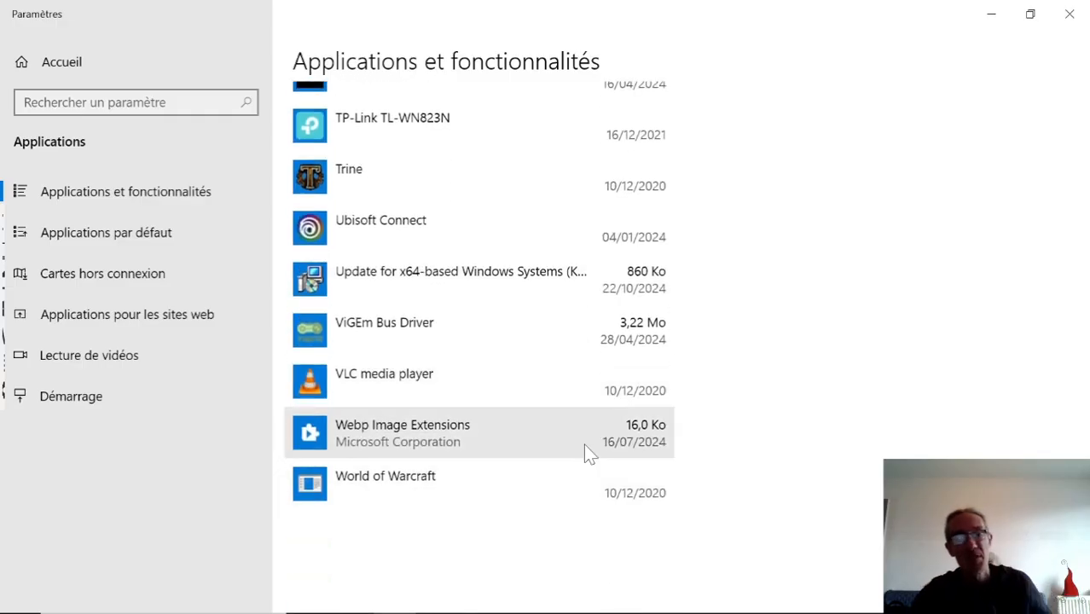
left_click(1071, 19)
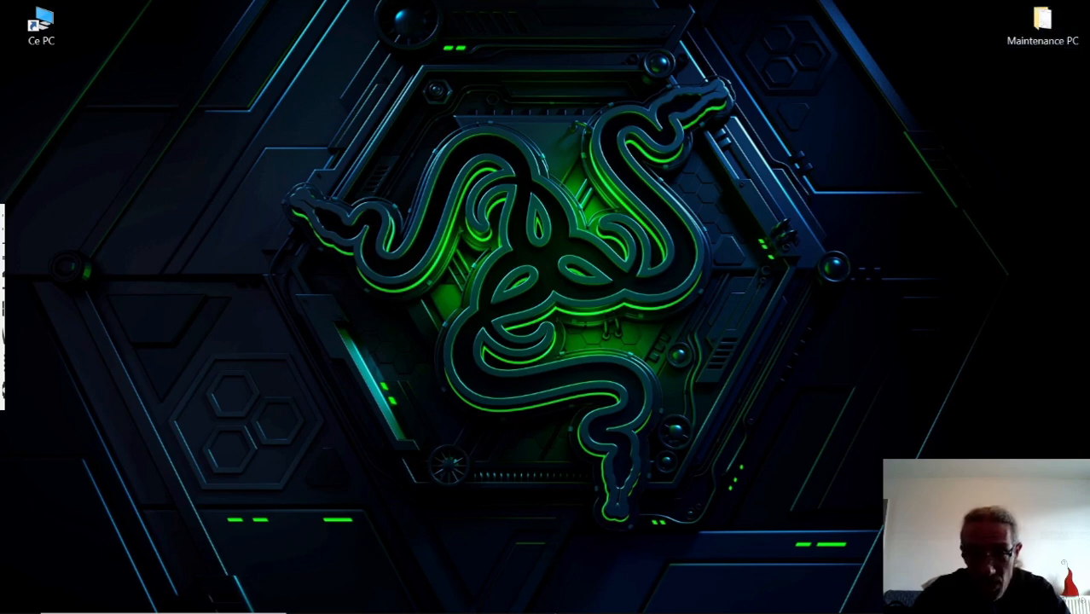
Reopen the Gestionnaire des tâches and examine the performance details of the Processeur, Mémoire and Disque 2 (C:)
mouse_move(555, 611)
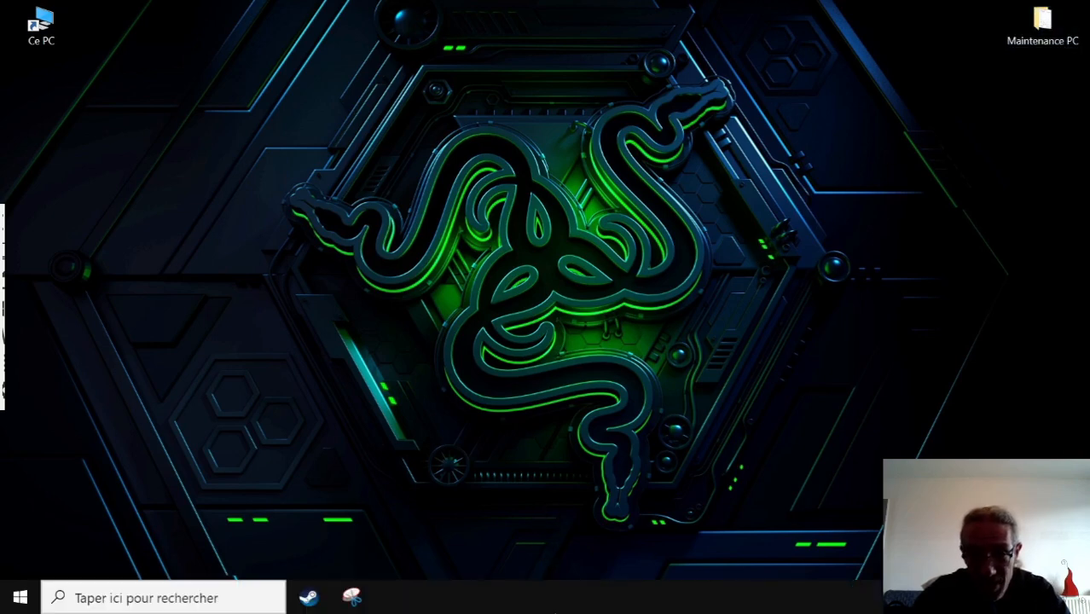
right_click(556, 604)
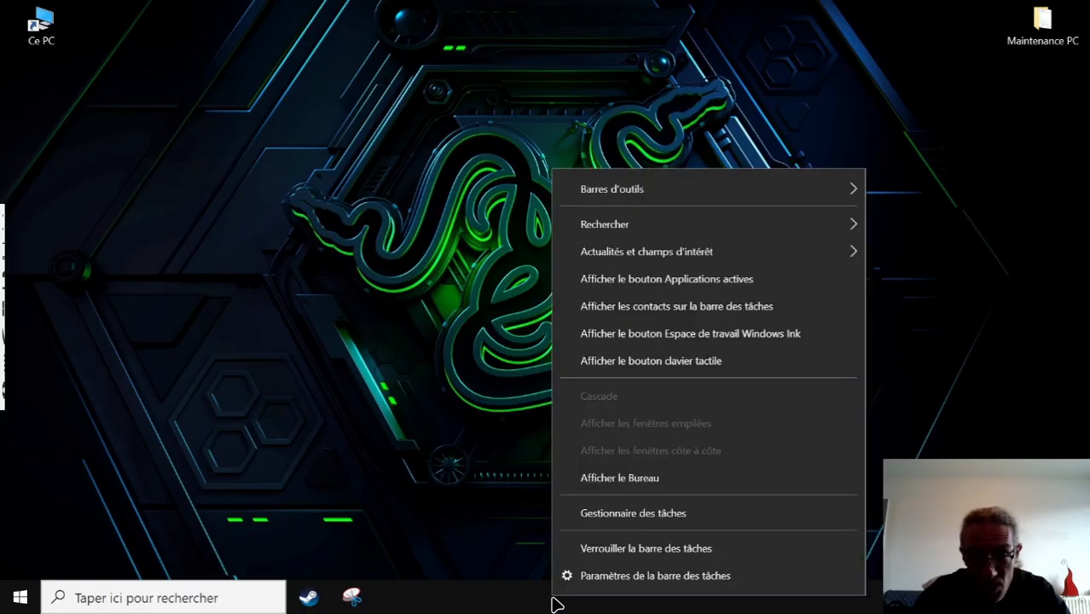
left_click(636, 516)
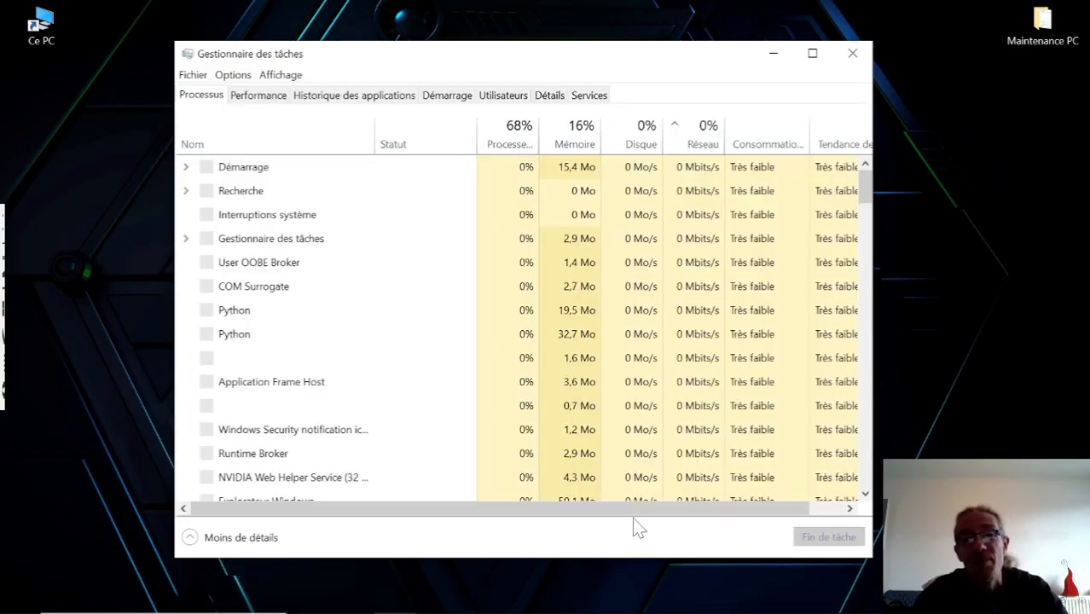
left_click(254, 98)
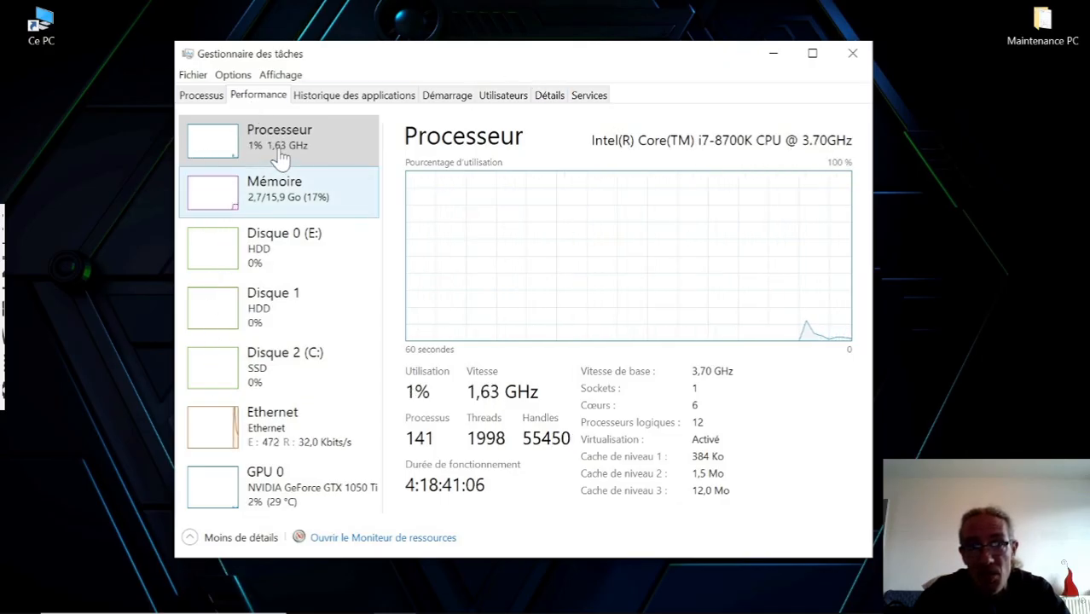
left_click(349, 192)
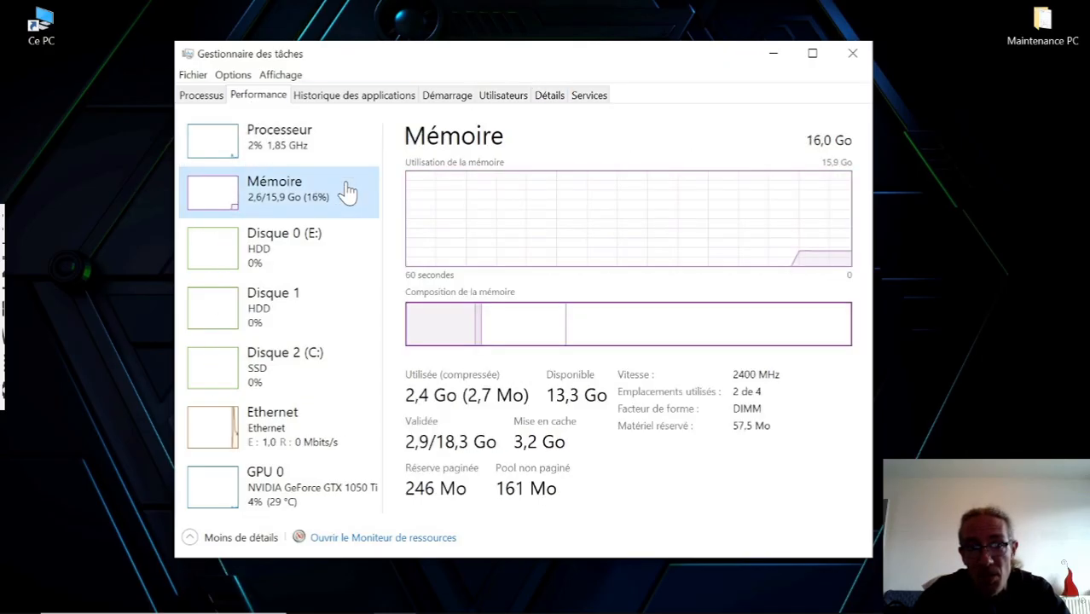
left_click(324, 367)
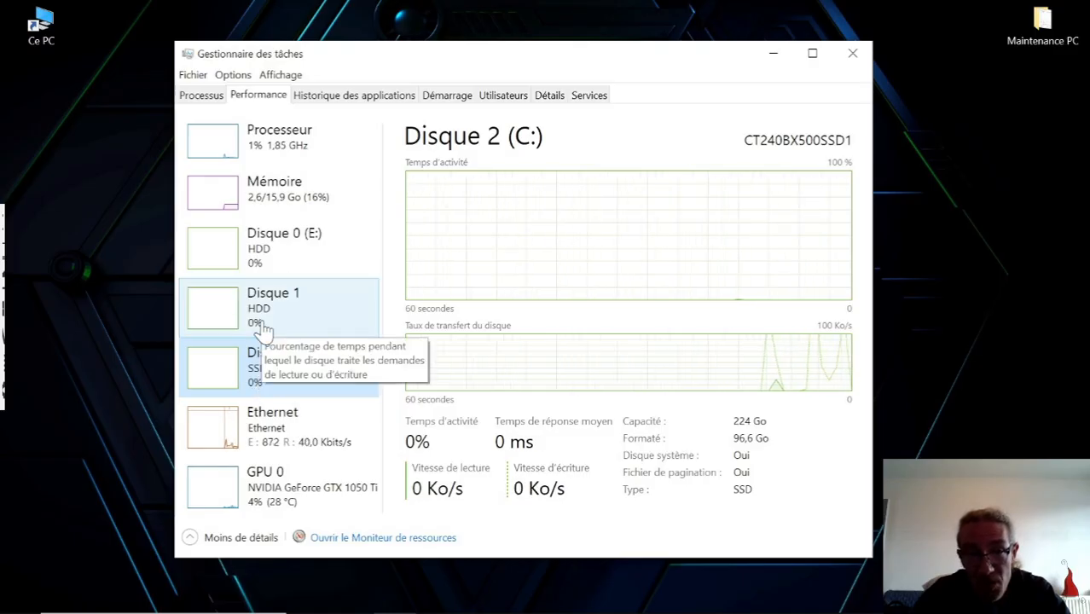
left_click(230, 139)
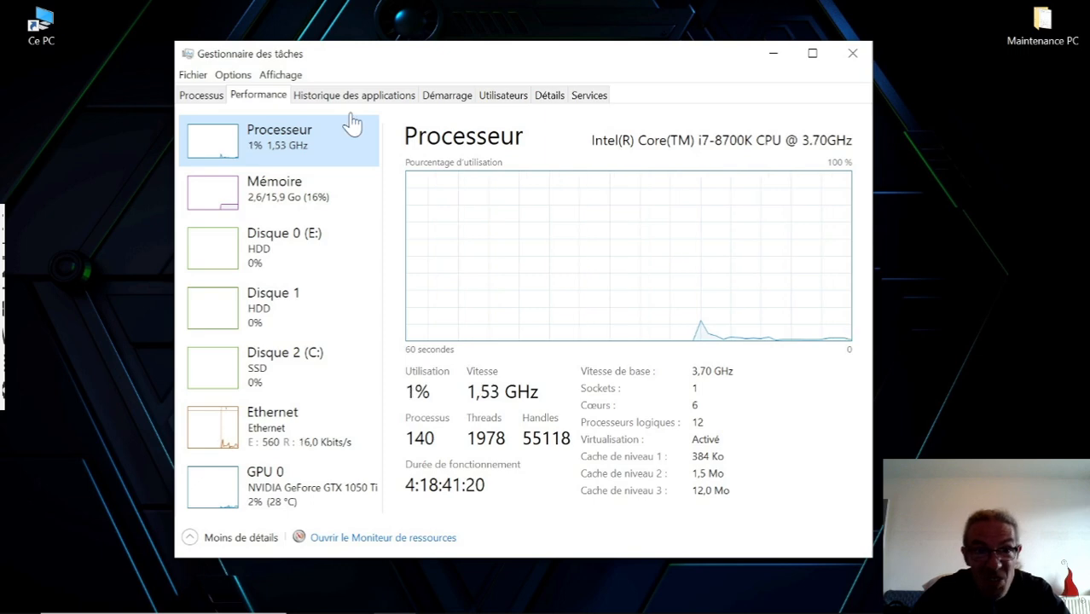
Examine the Démarrage programs' status and impact, widening the Nom column to read full names, and close the Gestionnaire des tâches
left_click(454, 100)
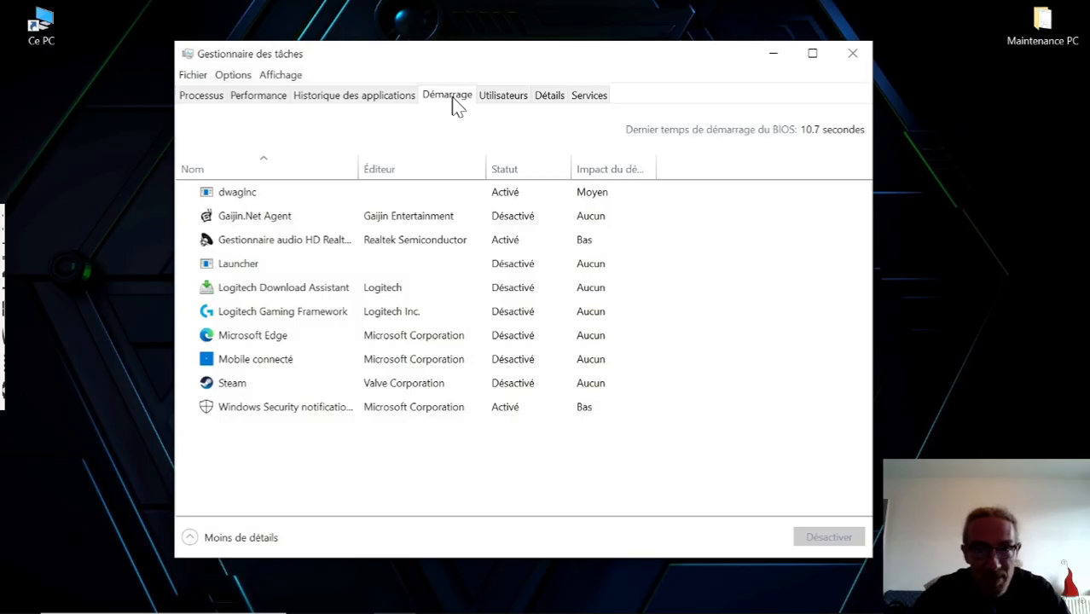
left_click(293, 247)
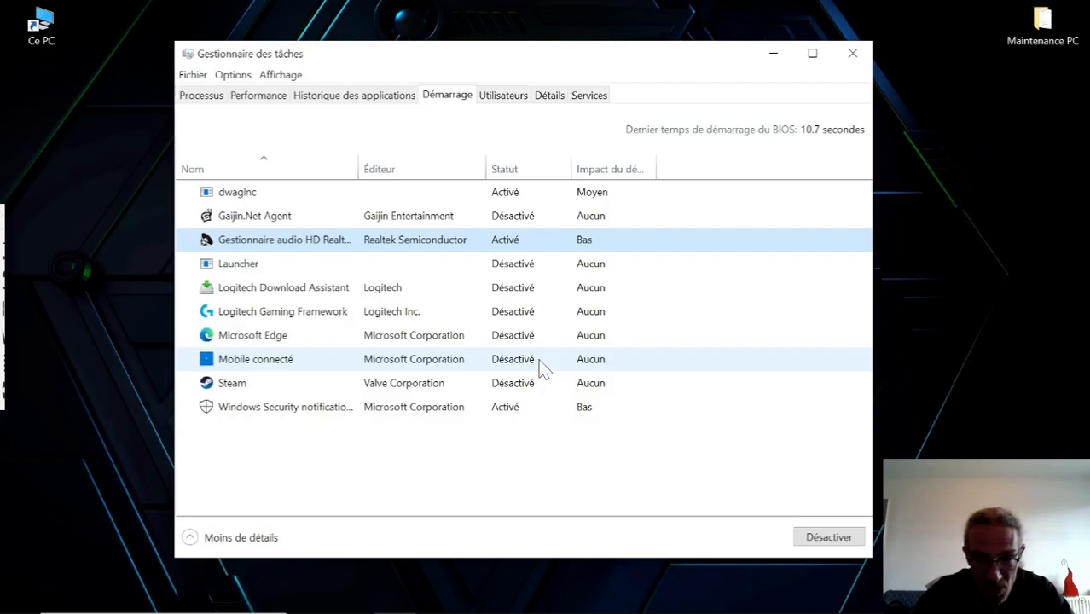
left_click(518, 409)
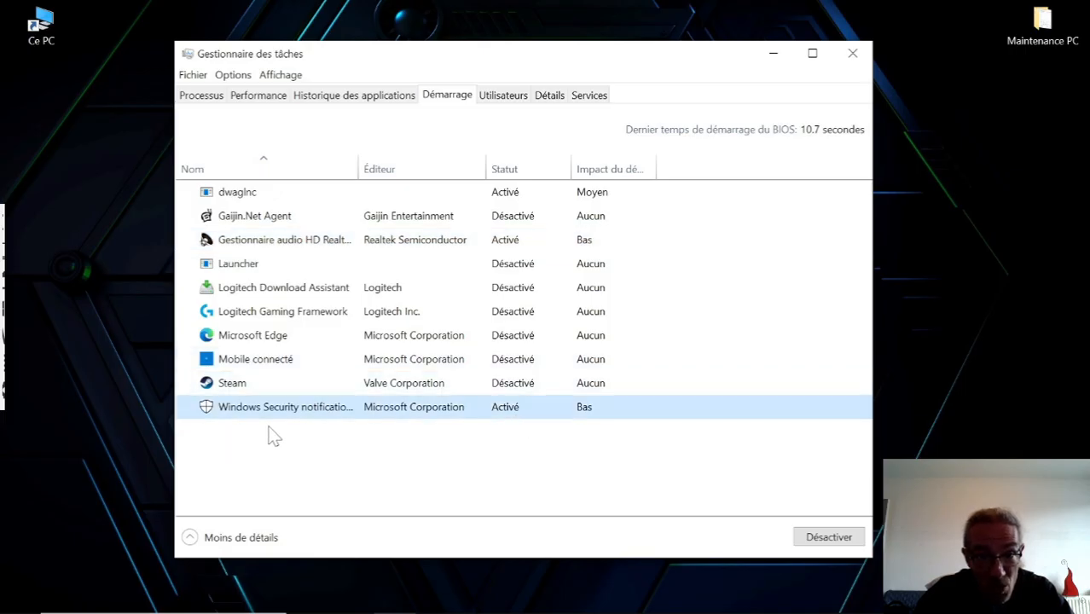
left_click_drag(358, 163, 408, 163)
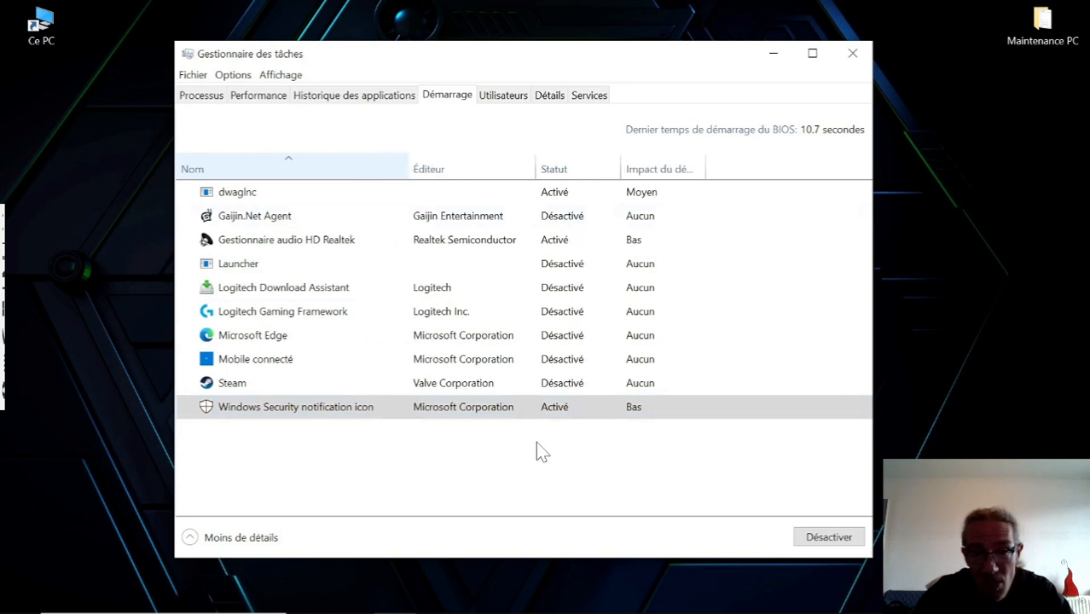
left_click(559, 244)
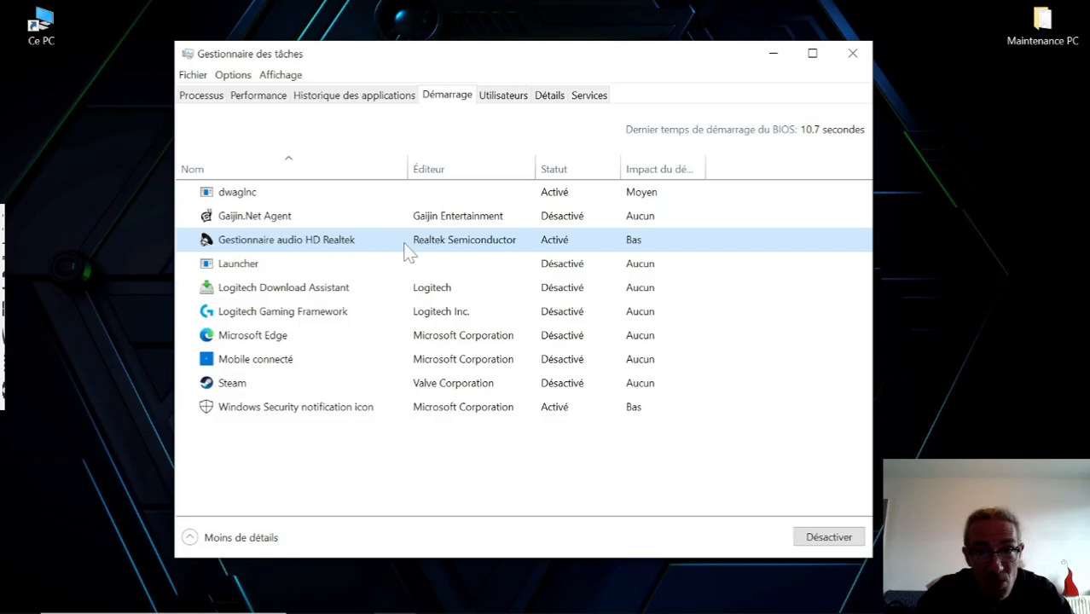
left_click(560, 198)
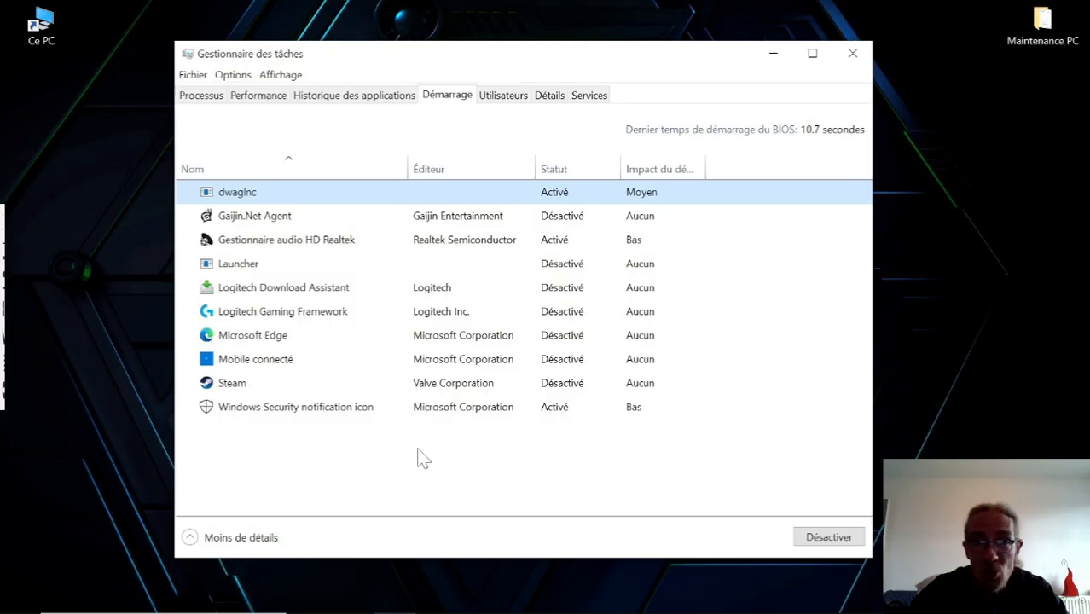
left_click(853, 52)
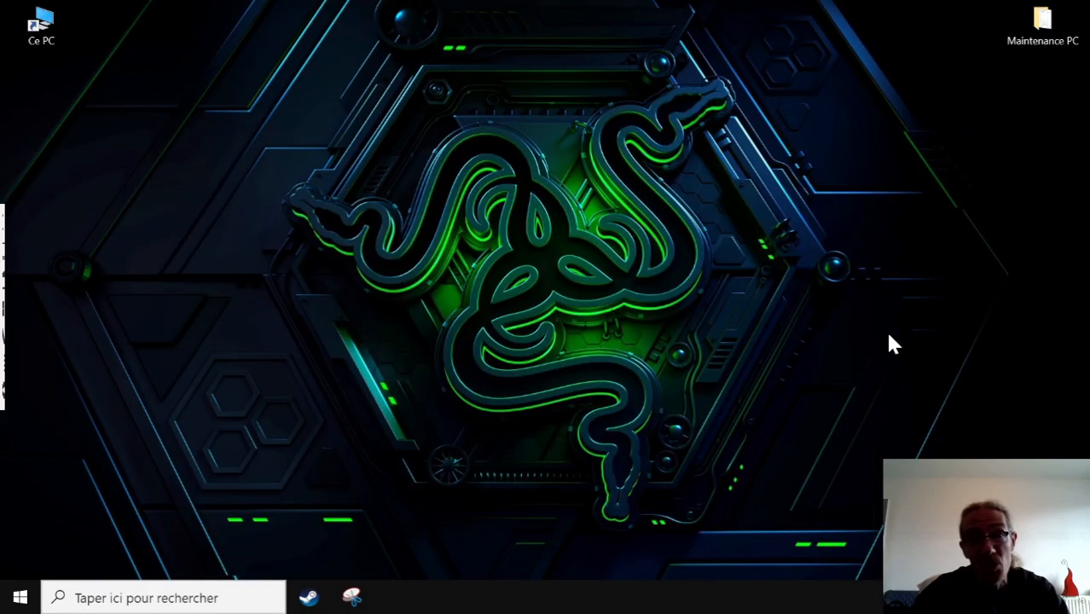